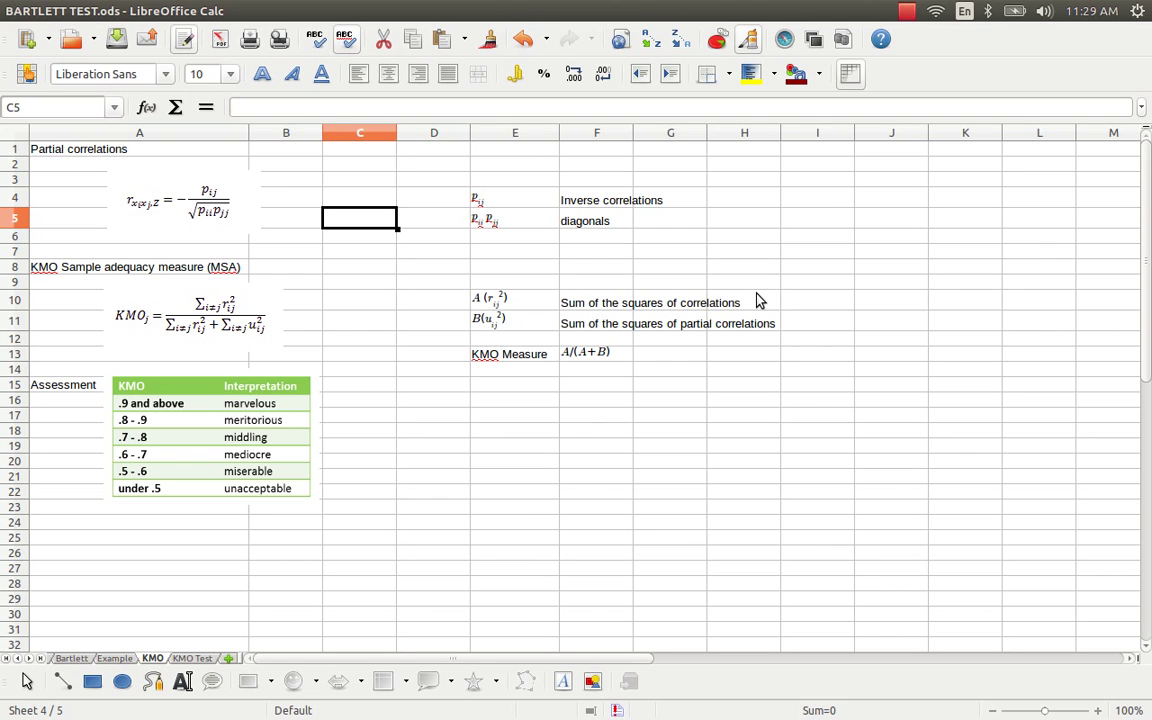
- Save BARTLETT TEST.ods with Ctrl+S while the KMO sheet is showing
{"action": "key", "text": "ctrl+s"}
- Switch to the KMO Test sheet and scroll over its matrices
{"action": "left_click", "coordinate": [188, 658]}
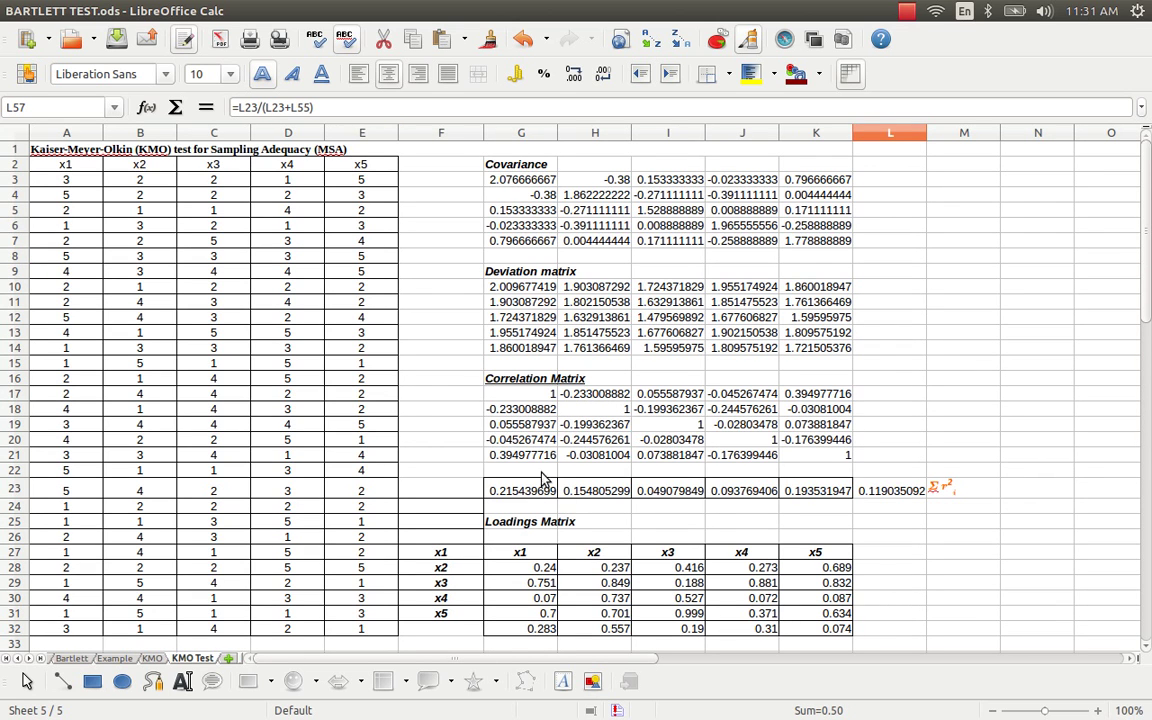
{"action": "scroll", "coordinate": [615, 528], "scroll_direction": "down", "scroll_amount": 2}
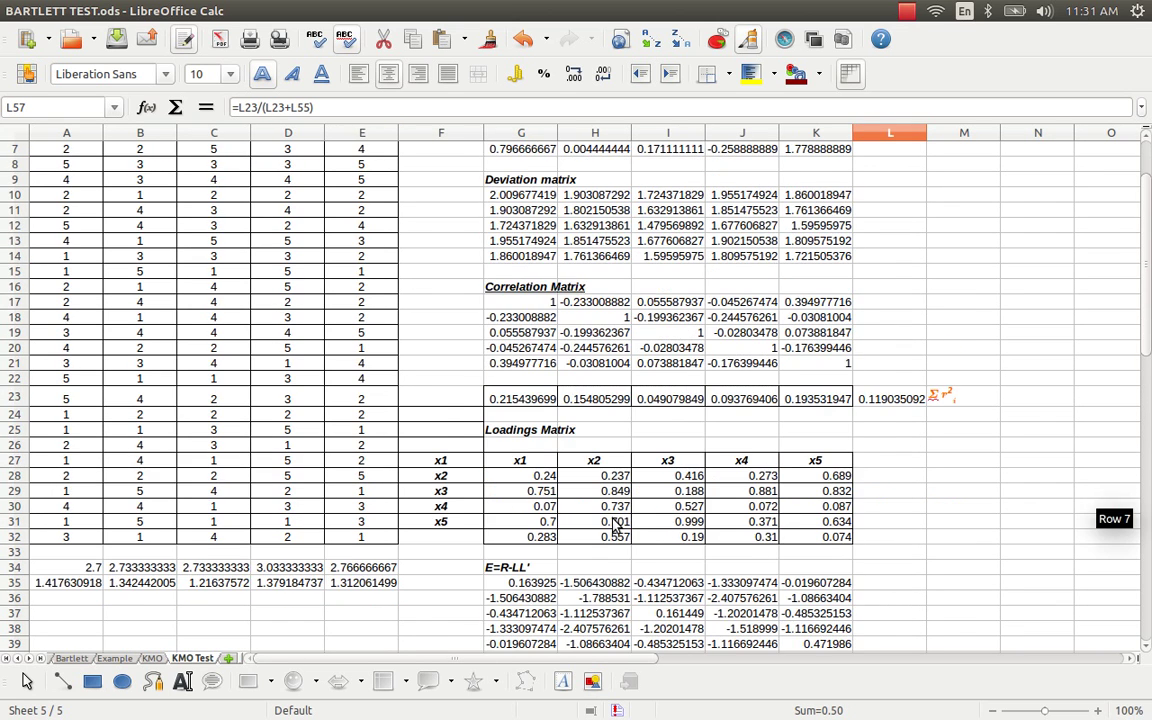
{"action": "scroll", "coordinate": [615, 528], "scroll_direction": "down", "scroll_amount": 2}
{"action": "scroll", "coordinate": [522, 560], "scroll_direction": "up", "scroll_amount": 1}
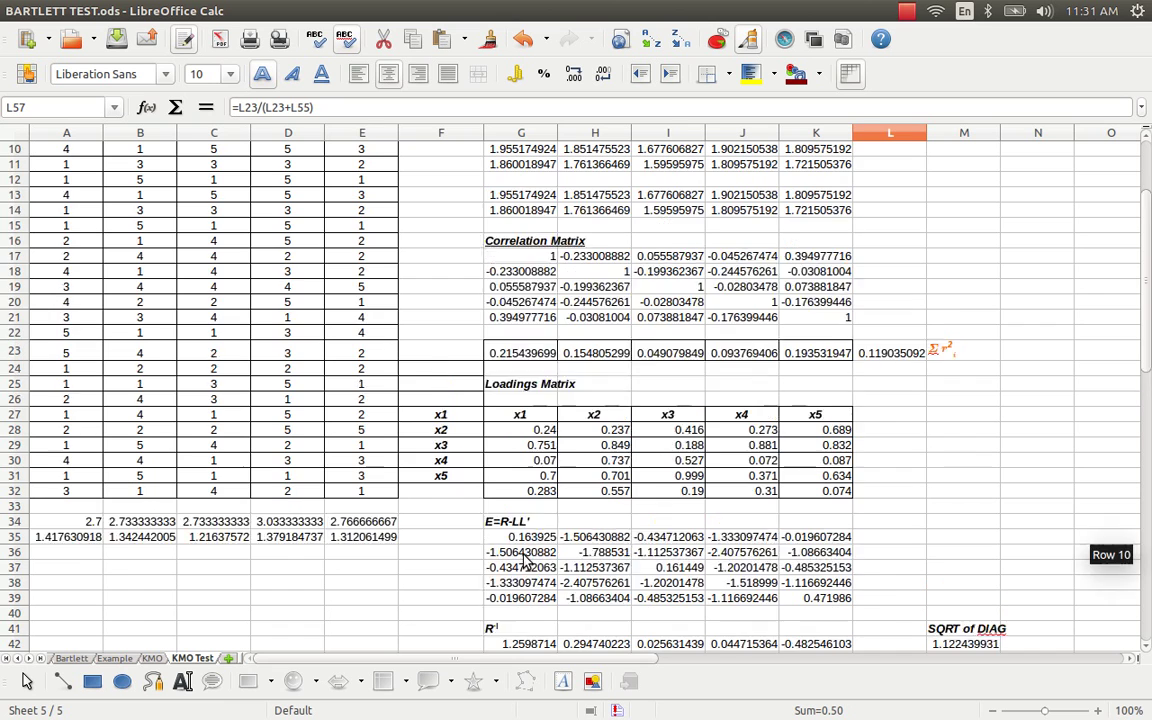
{"action": "scroll", "coordinate": [530, 556], "scroll_direction": "up", "scroll_amount": 1}
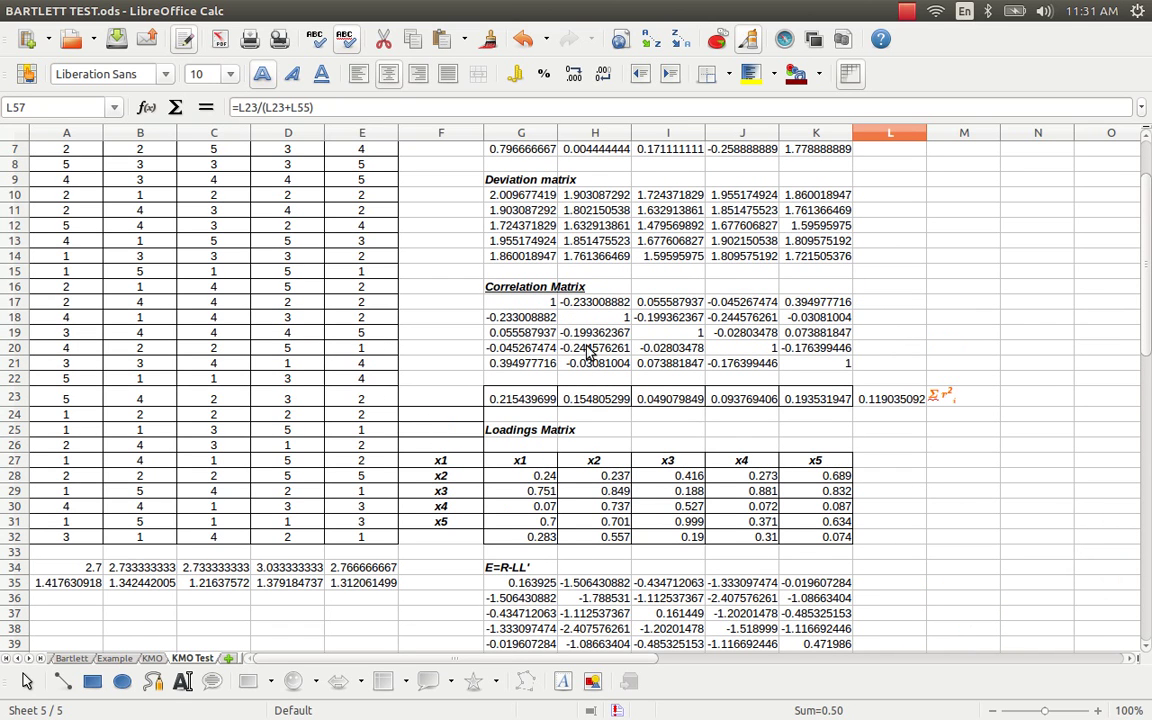
- Select H19 to see its correlation array formula, then review the matrices down to the KMO measures
{"action": "left_click", "coordinate": [578, 337]}
{"action": "scroll", "coordinate": [352, 368], "scroll_direction": "up", "scroll_amount": 1}
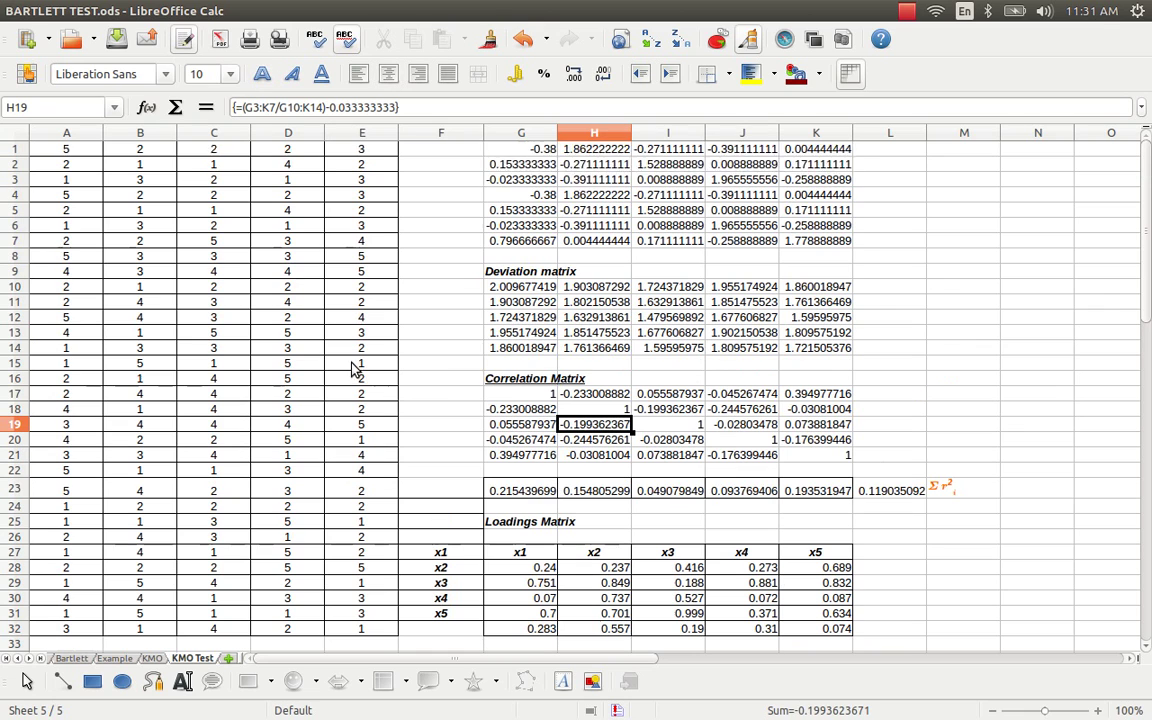
{"action": "scroll", "coordinate": [406, 288], "scroll_direction": "up", "scroll_amount": 1}
{"action": "scroll", "coordinate": [617, 470], "scroll_direction": "down", "scroll_amount": 1}
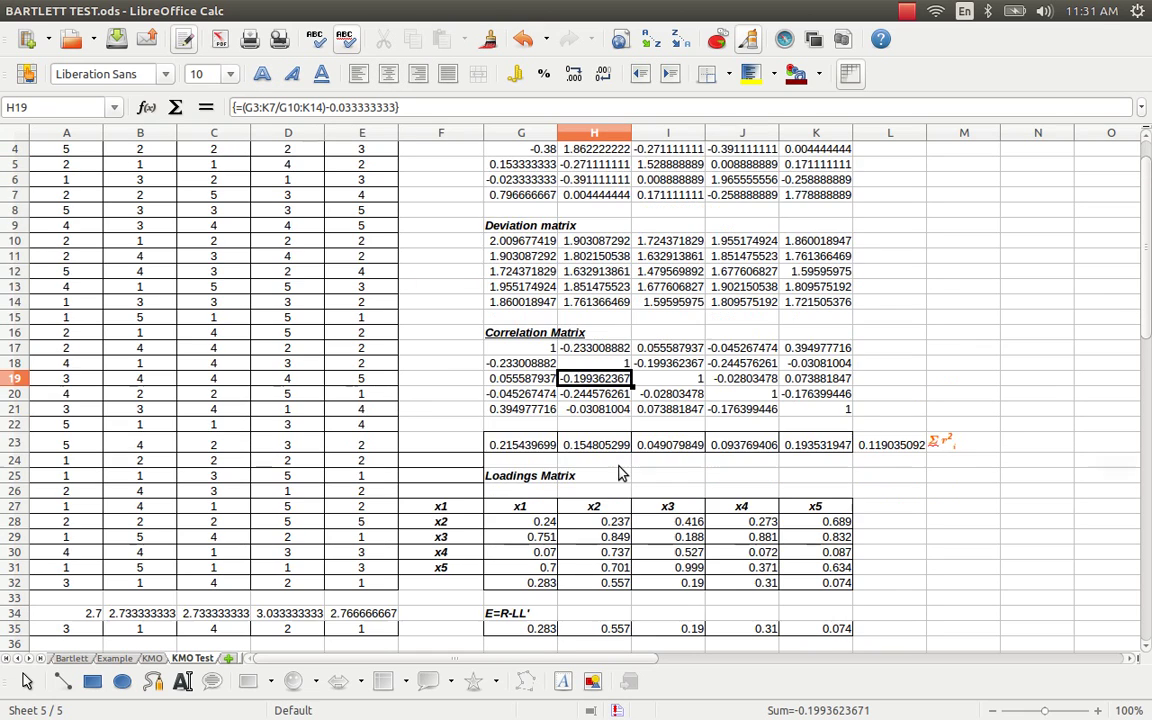
{"action": "scroll", "coordinate": [620, 473], "scroll_direction": "down", "scroll_amount": 2}
{"action": "scroll", "coordinate": [620, 473], "scroll_direction": "down", "scroll_amount": 1}
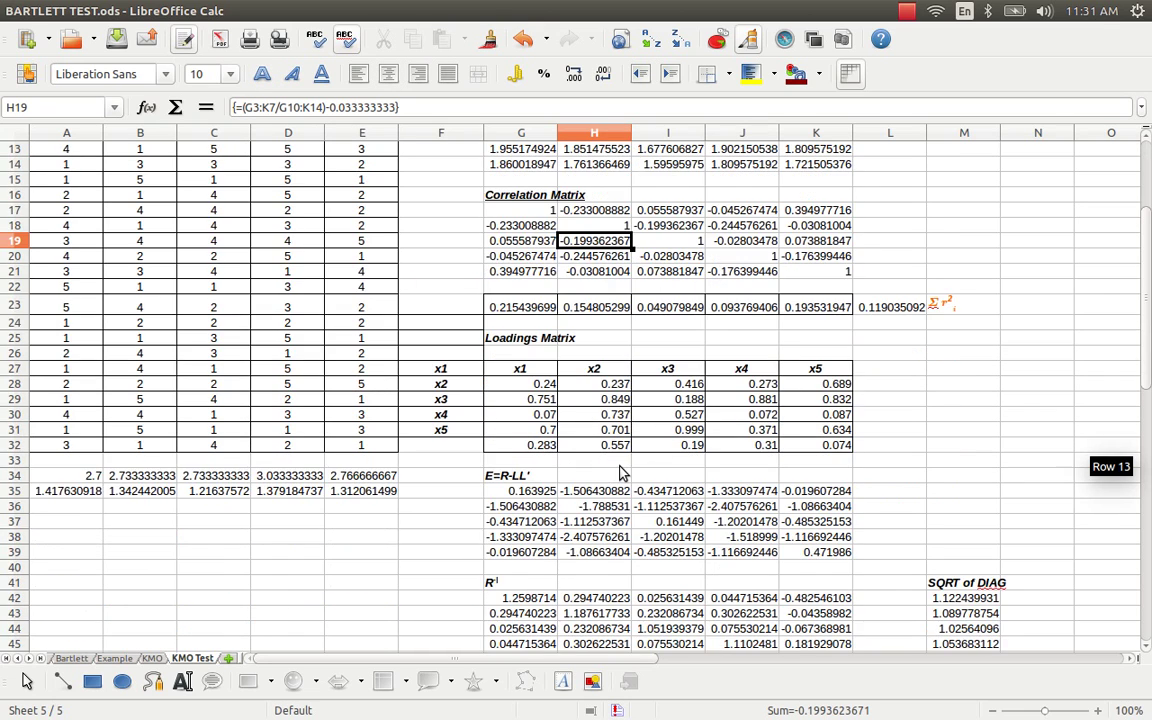
{"action": "scroll", "coordinate": [600, 450], "scroll_direction": "down", "scroll_amount": 3}
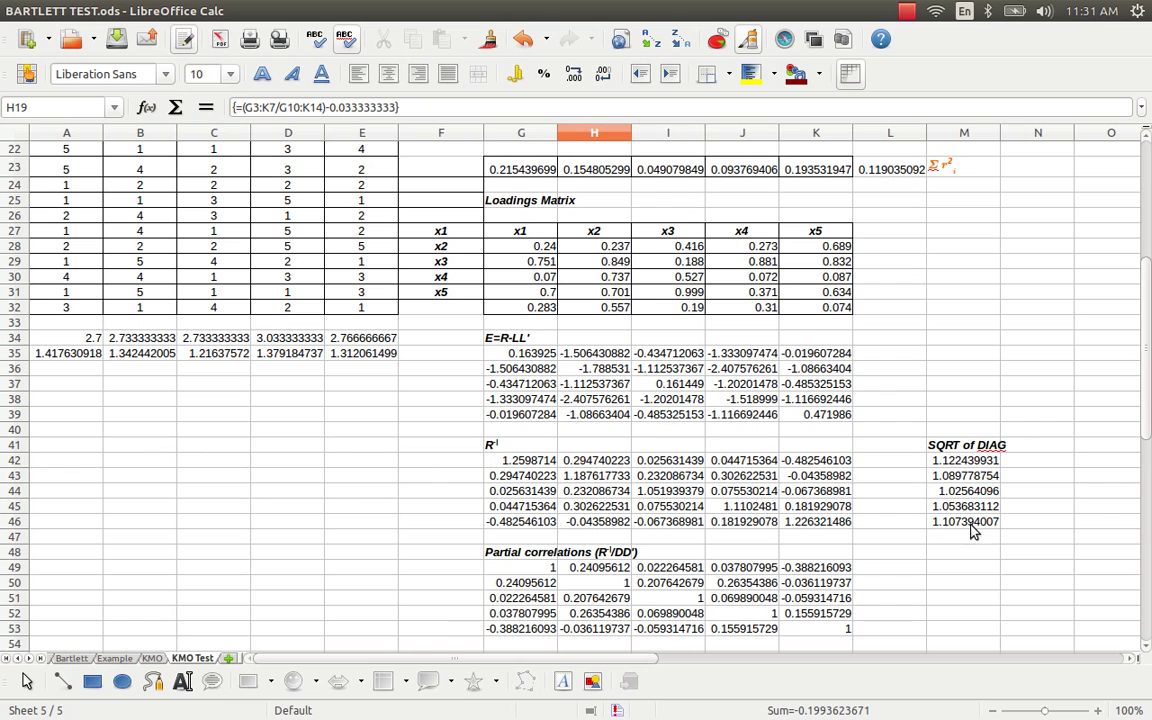
{"action": "scroll", "coordinate": [606, 478], "scroll_direction": "down", "scroll_amount": 2}
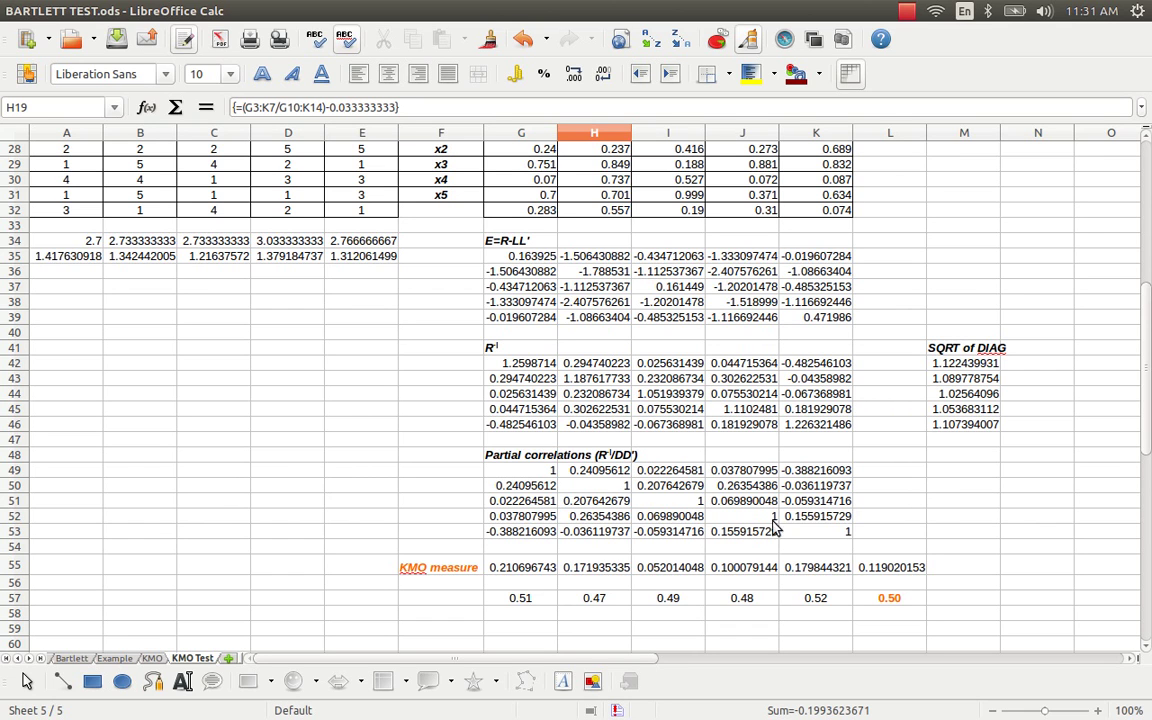
{"action": "scroll", "coordinate": [627, 455], "scroll_direction": "up", "scroll_amount": 2}
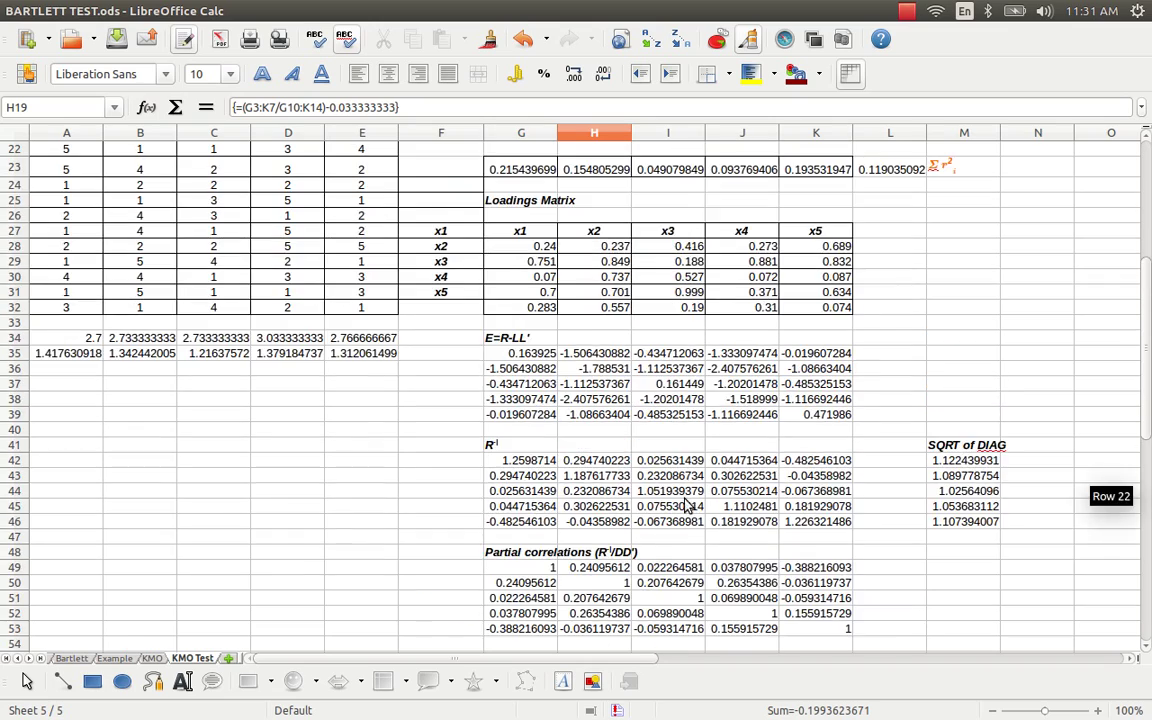
{"action": "scroll", "coordinate": [622, 455], "scroll_direction": "down", "scroll_amount": 4}
{"action": "scroll", "coordinate": [686, 410], "scroll_direction": "up", "scroll_amount": 4}
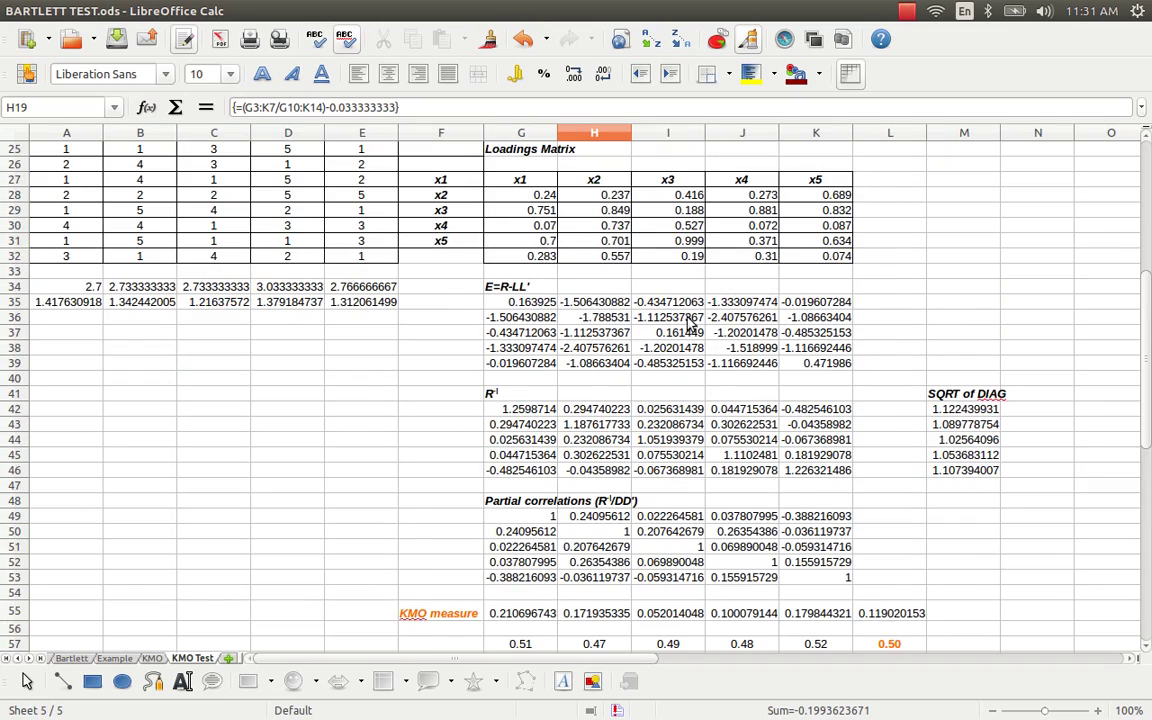
{"action": "scroll", "coordinate": [683, 390], "scroll_direction": "up", "scroll_amount": 1}
{"action": "scroll", "coordinate": [523, 235], "scroll_direction": "up", "scroll_amount": 2}
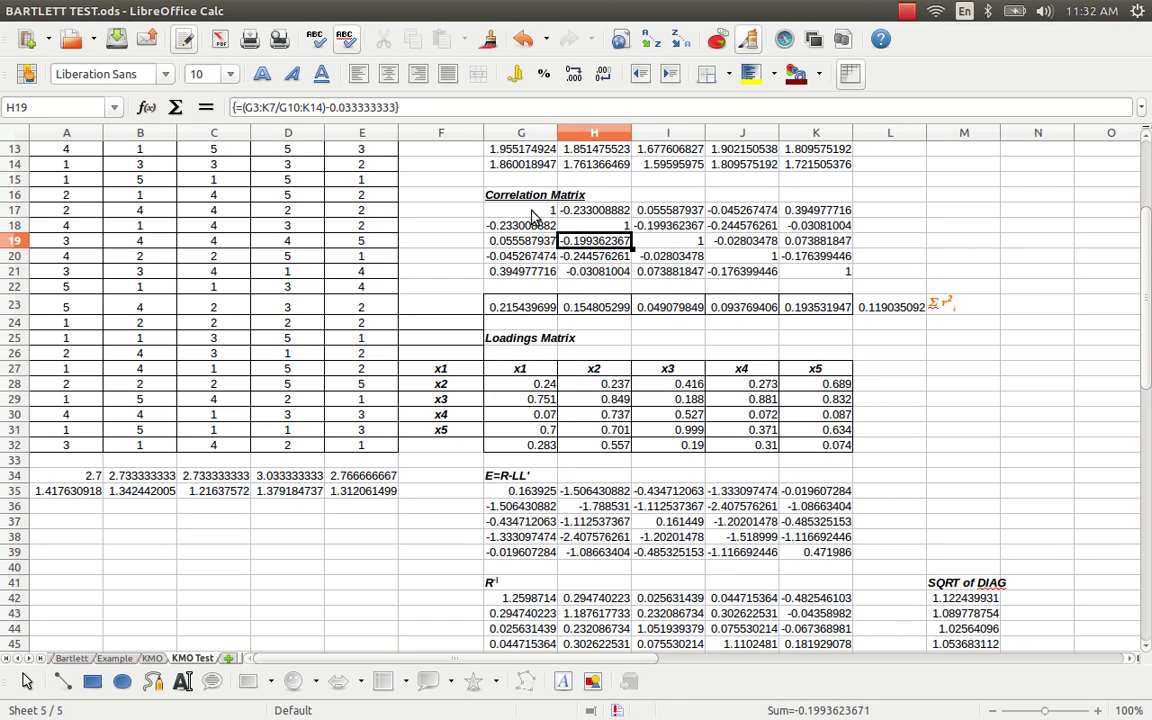
{"action": "left_click_drag", "start_coordinate": [515, 210], "coordinate": [520, 270]}
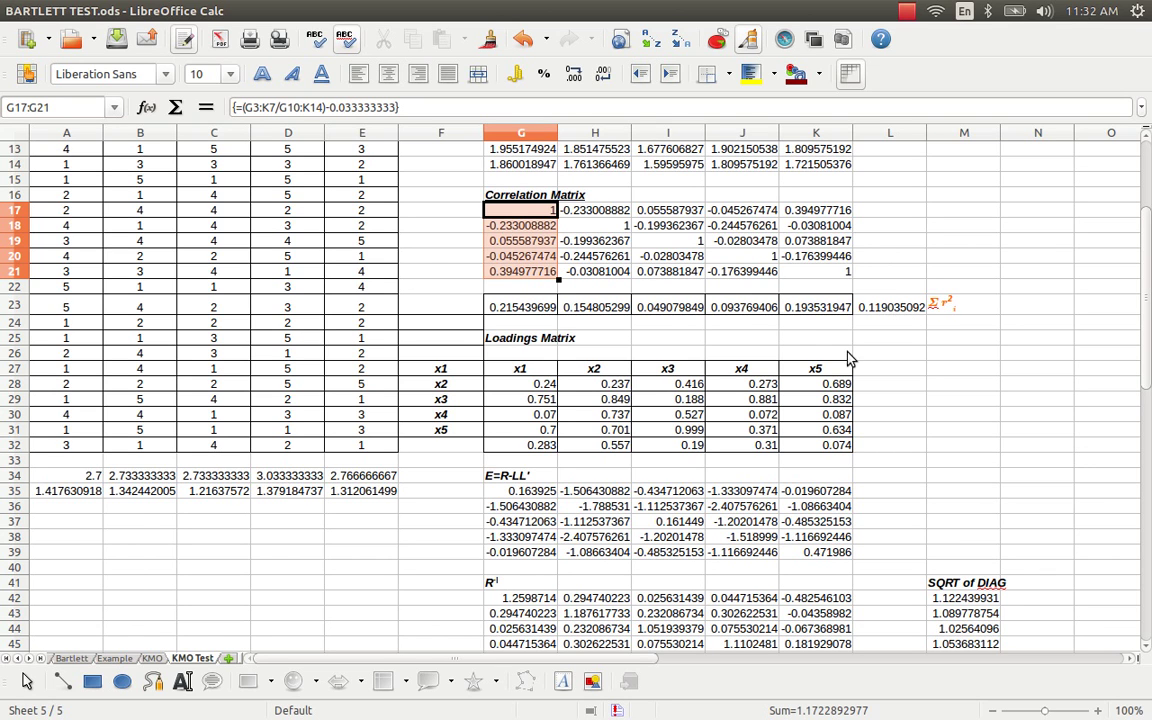
{"action": "scroll", "coordinate": [738, 560], "scroll_direction": "down", "scroll_amount": 3}
{"action": "scroll", "coordinate": [740, 566], "scroll_direction": "down", "scroll_amount": 2}
{"action": "left_click", "coordinate": [528, 598]}
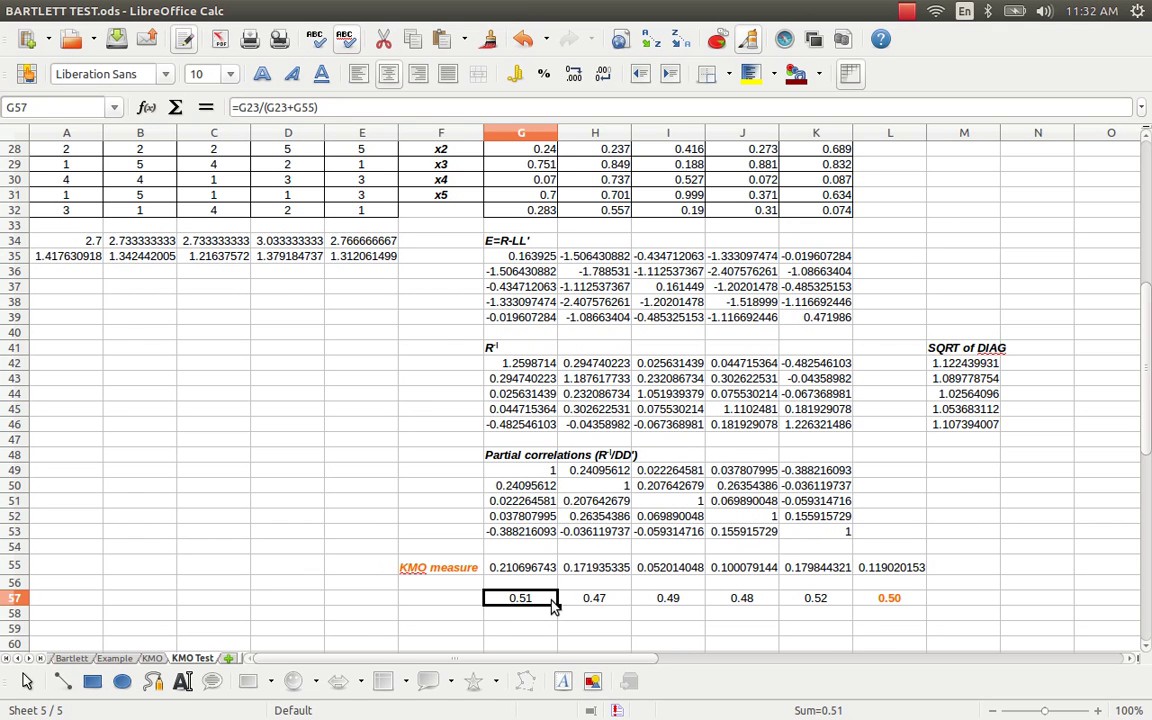
{"action": "scroll", "coordinate": [553, 605], "scroll_direction": "up", "scroll_amount": 1}
{"action": "scroll", "coordinate": [580, 480], "scroll_direction": "up", "scroll_amount": 2}
{"action": "scroll", "coordinate": [610, 365], "scroll_direction": "up", "scroll_amount": 1}
{"action": "scroll", "coordinate": [610, 241], "scroll_direction": "up", "scroll_amount": 2}
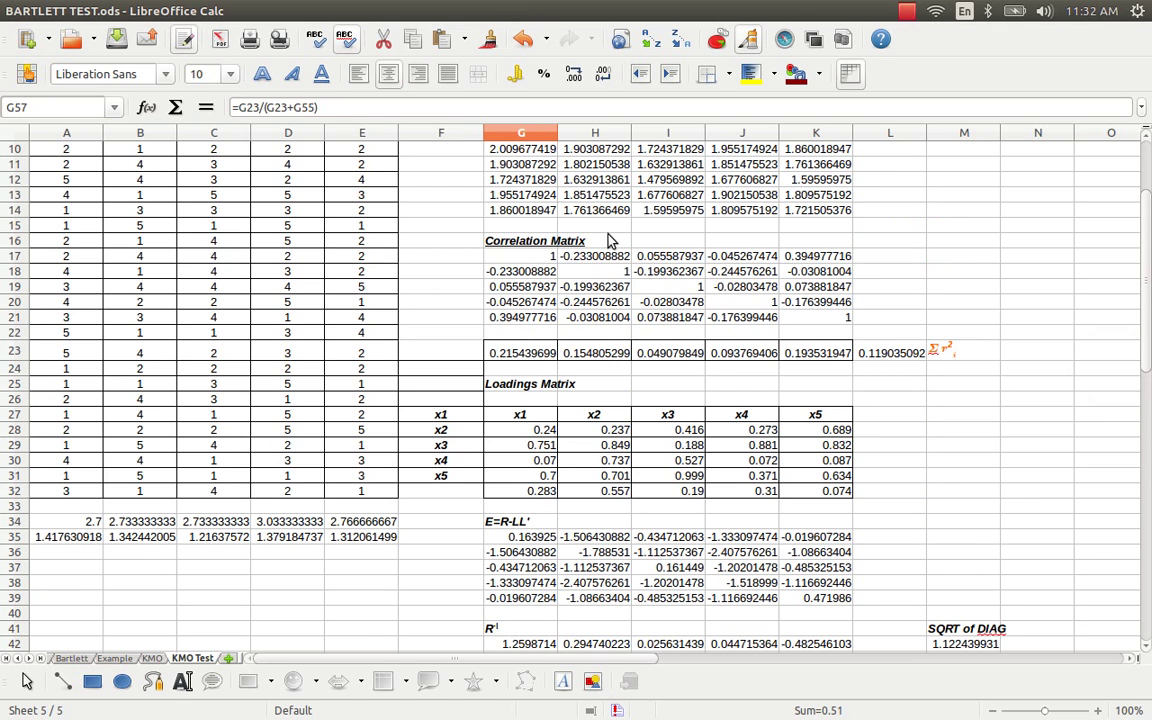
{"action": "scroll", "coordinate": [589, 456], "scroll_direction": "down", "scroll_amount": 2}
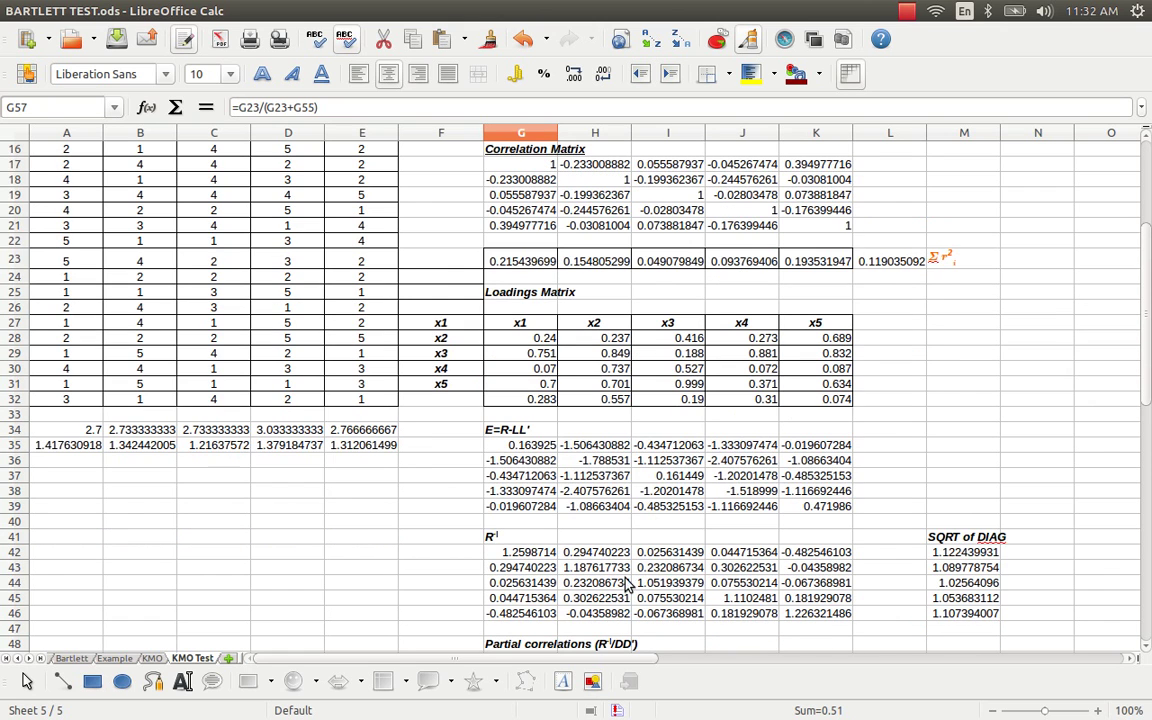
{"action": "scroll", "coordinate": [674, 573], "scroll_direction": "down", "scroll_amount": 2}
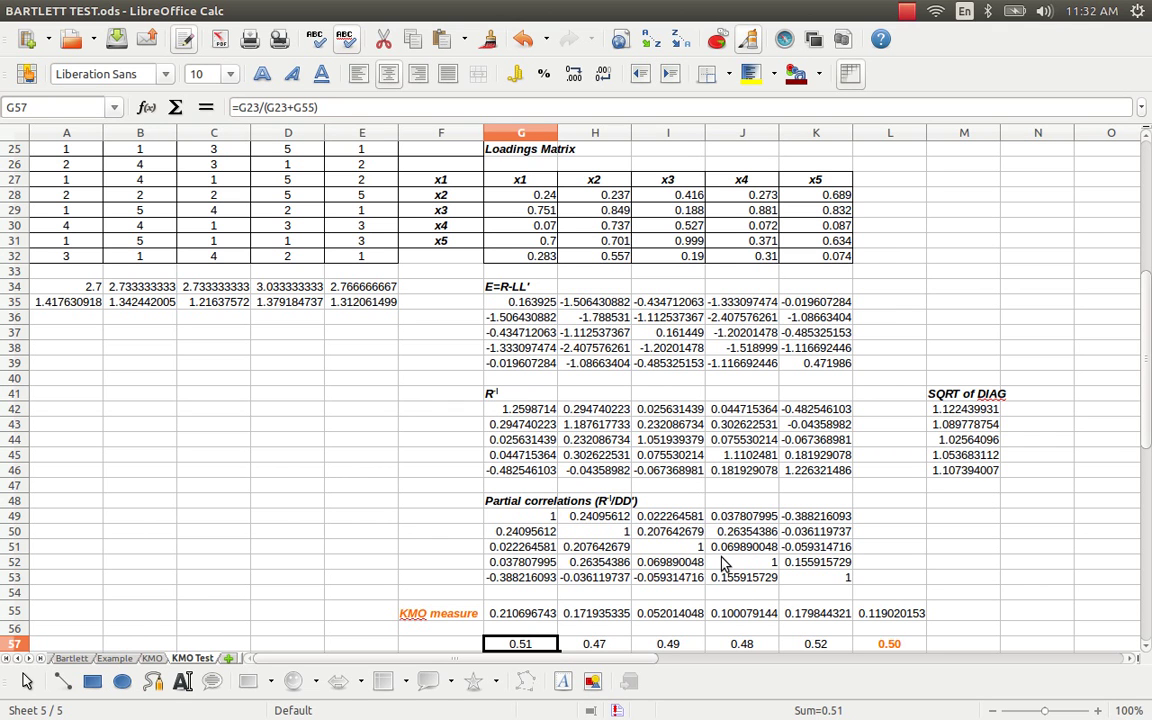
{"action": "scroll", "coordinate": [722, 565], "scroll_direction": "down", "scroll_amount": 2}
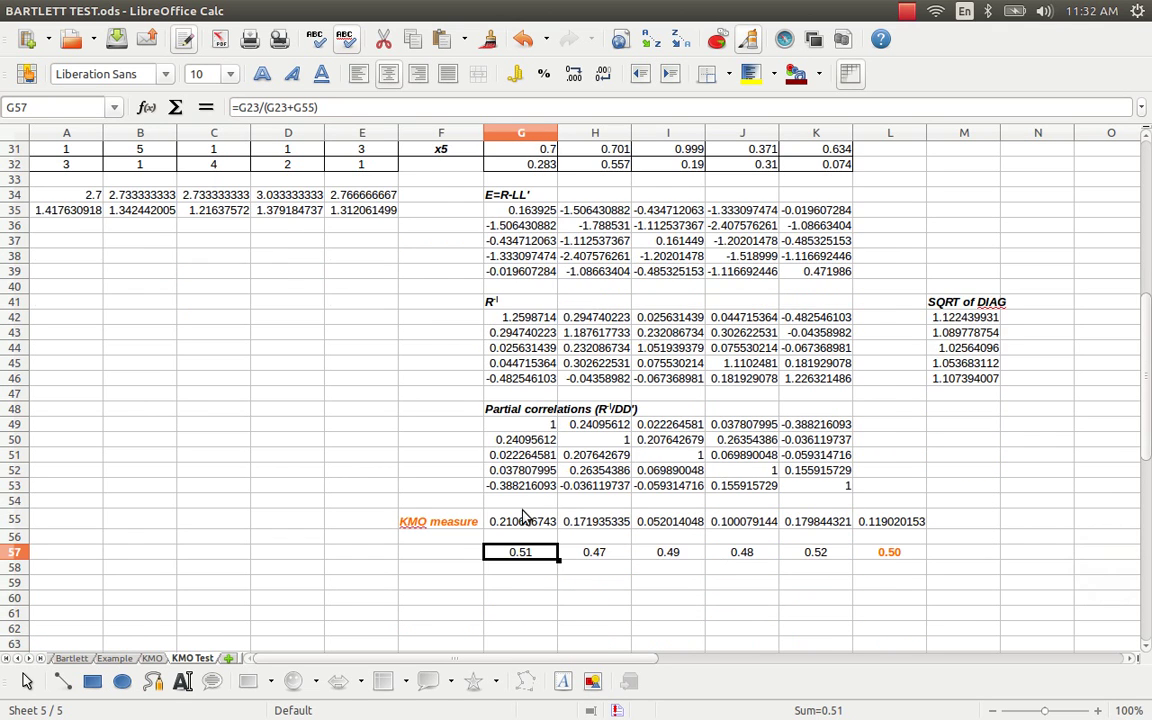
{"action": "scroll", "coordinate": [533, 515], "scroll_direction": "up", "scroll_amount": 3}
{"action": "scroll", "coordinate": [533, 515], "scroll_direction": "up", "scroll_amount": 5}
{"action": "left_click", "coordinate": [520, 398]}
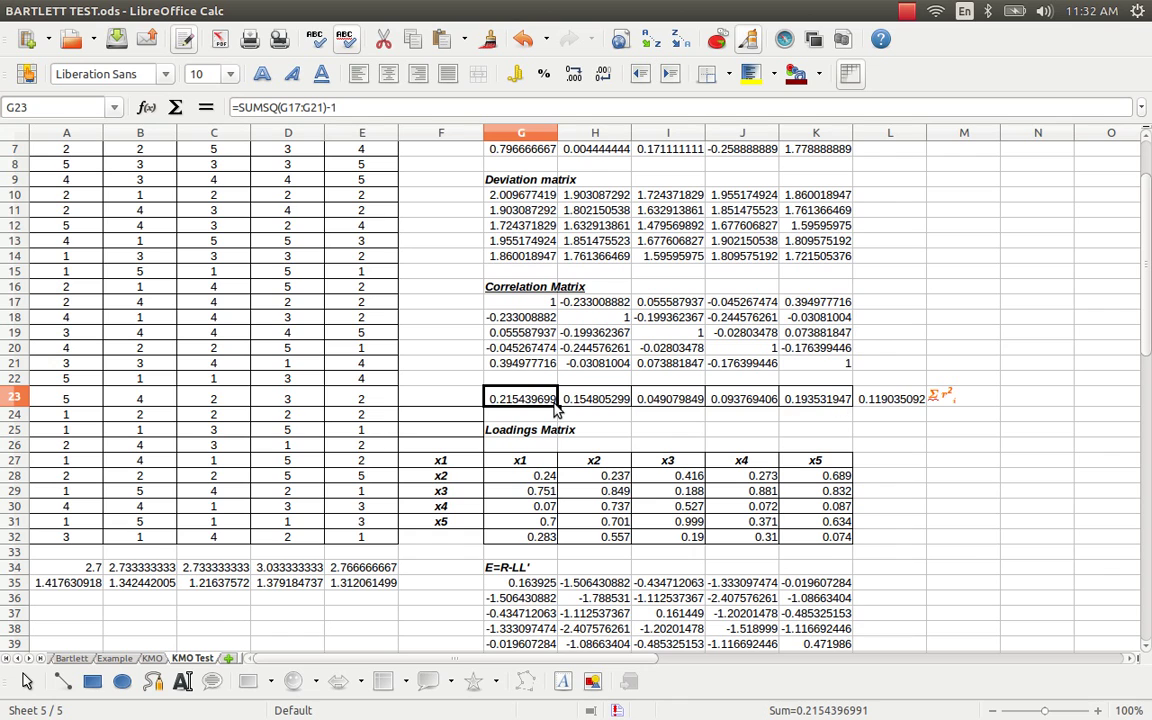
{"action": "left_click", "coordinate": [888, 405]}
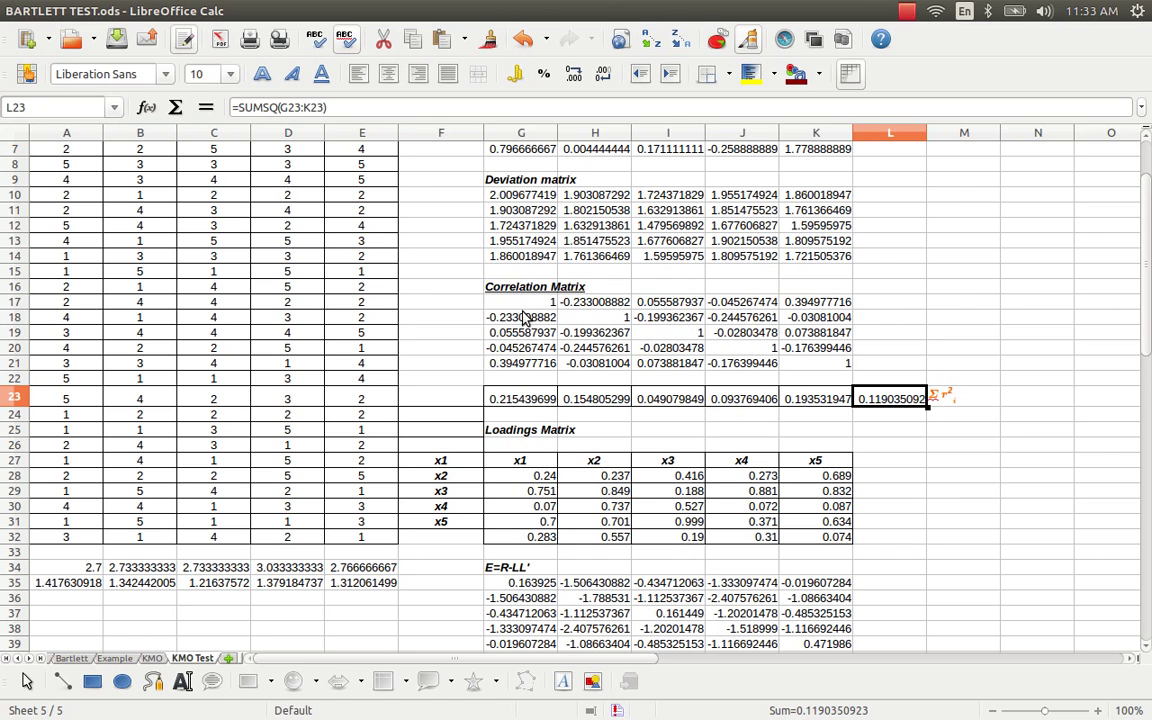
{"action": "scroll", "coordinate": [540, 378], "scroll_direction": "down", "scroll_amount": 5}
{"action": "scroll", "coordinate": [580, 480], "scroll_direction": "down", "scroll_amount": 3}
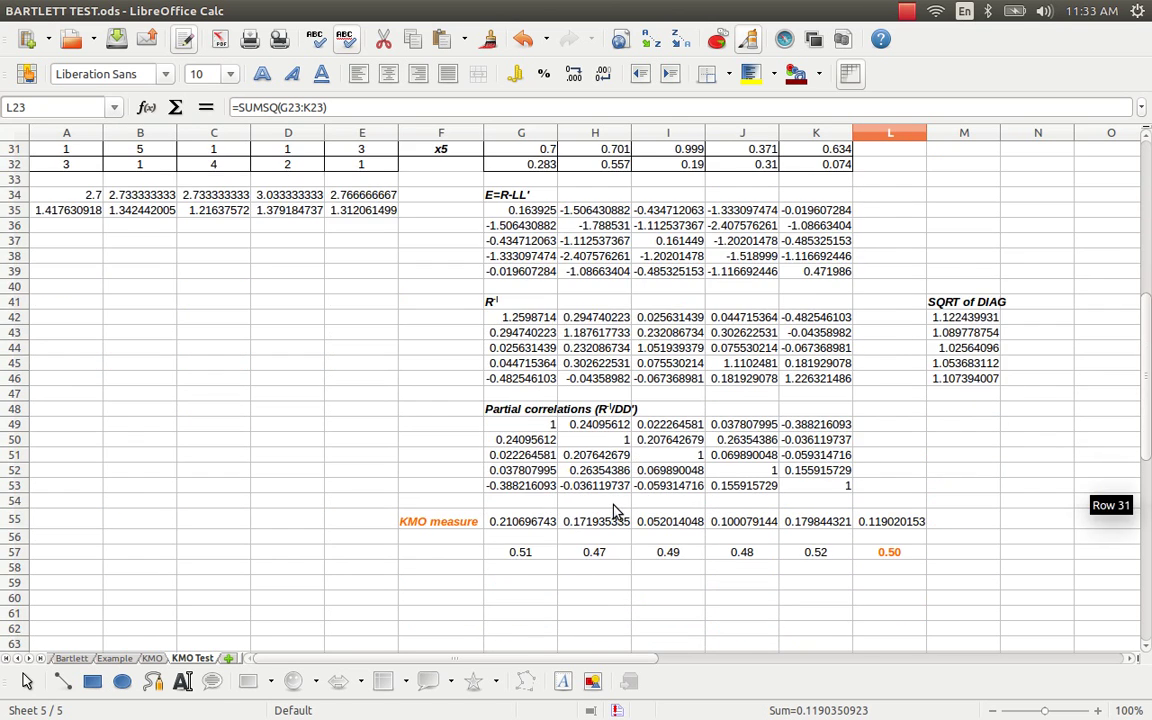
{"action": "left_click", "coordinate": [545, 524]}
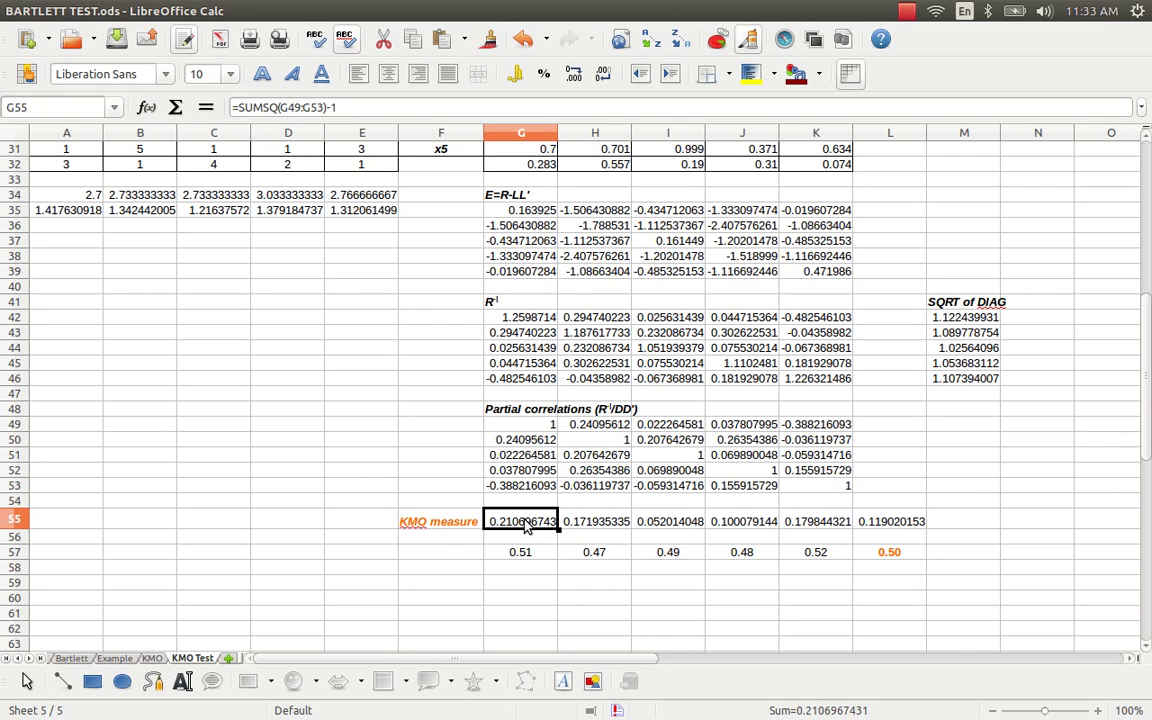
{"action": "left_click", "coordinate": [520, 424]}
{"action": "key", "text": "Delete"}
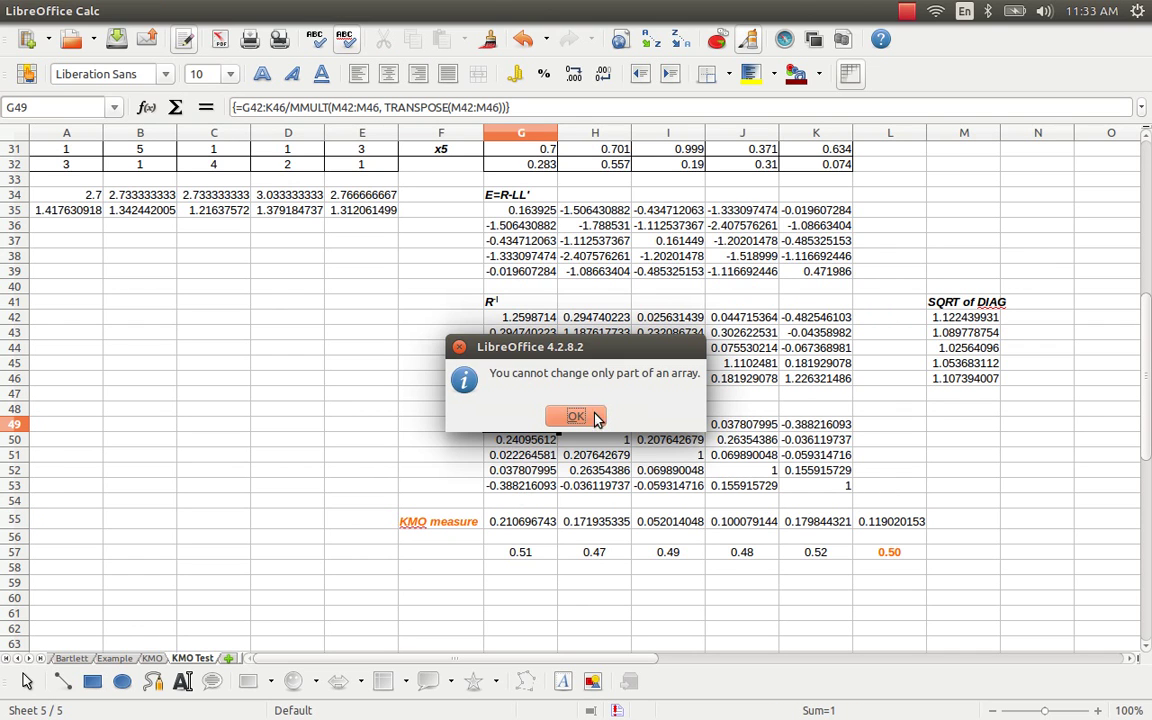
{"action": "left_click", "coordinate": [585, 414]}
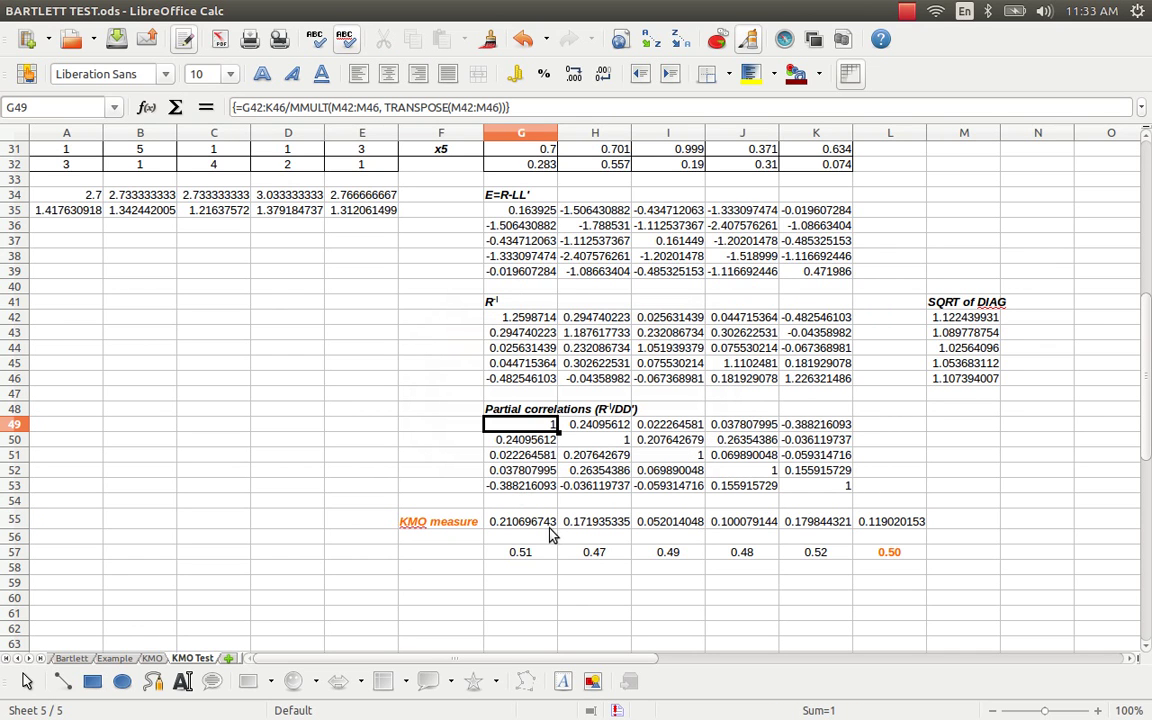
{"action": "left_click", "coordinate": [889, 522]}
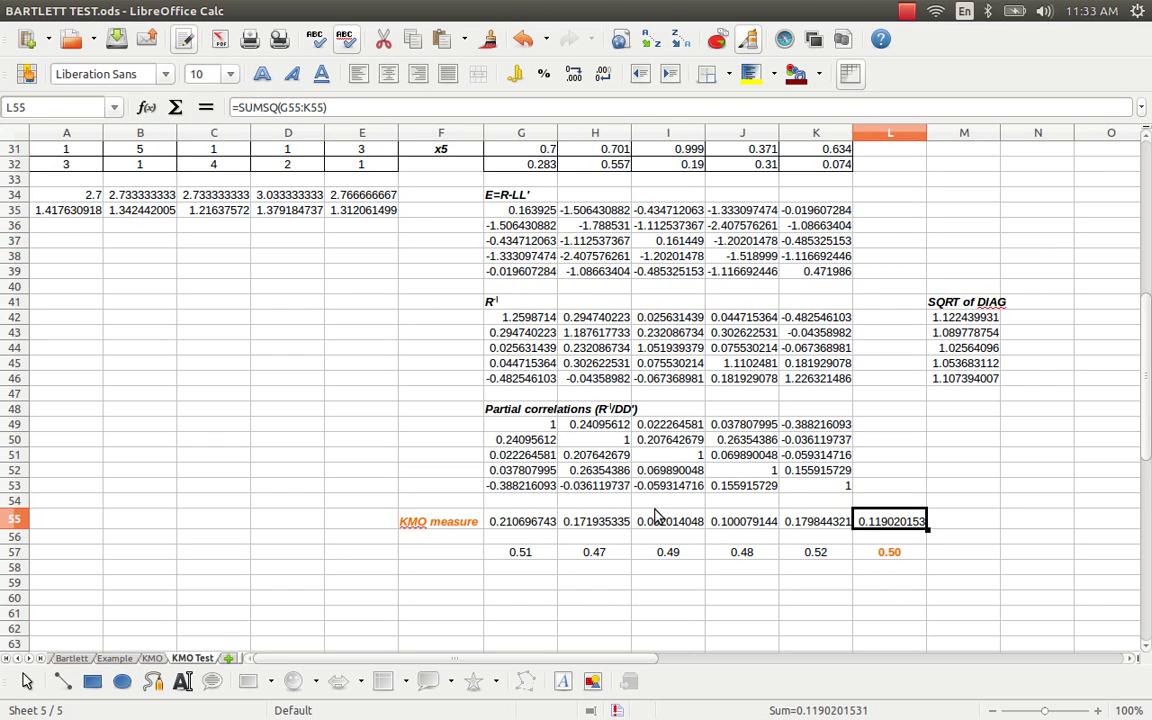
{"action": "left_click_drag", "start_coordinate": [486, 420], "coordinate": [520, 487]}
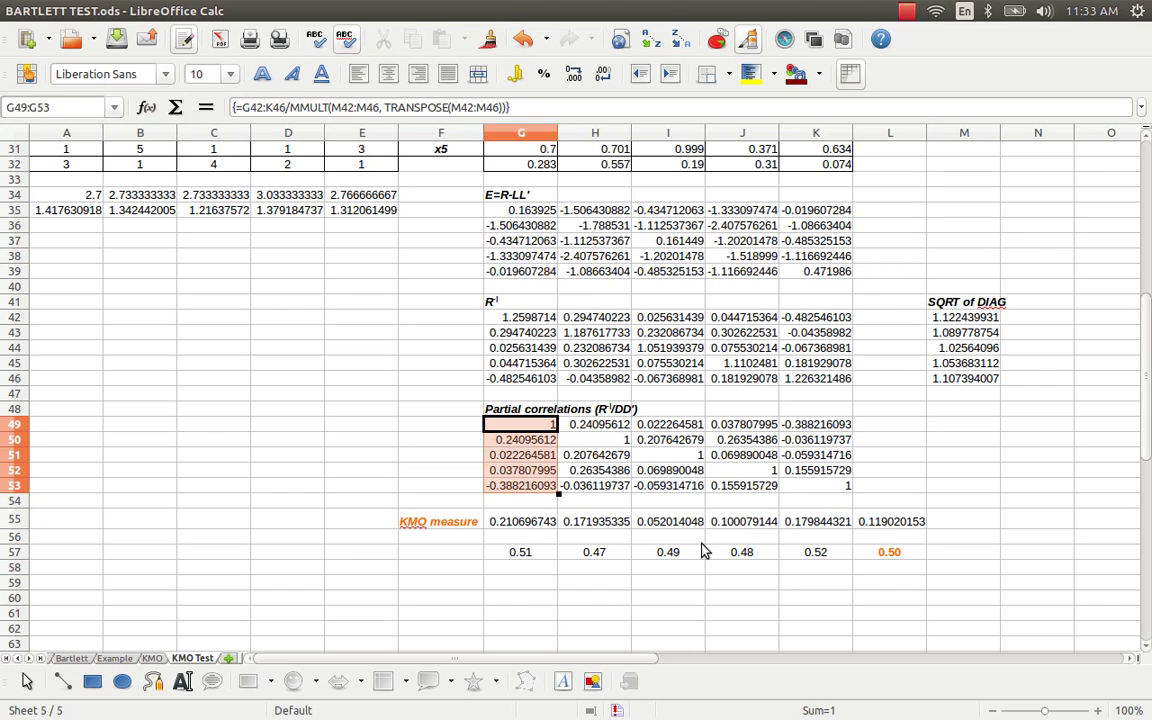
{"action": "left_click", "coordinate": [924, 524]}
{"action": "scroll", "coordinate": [903, 537], "scroll_direction": "up", "scroll_amount": 4}
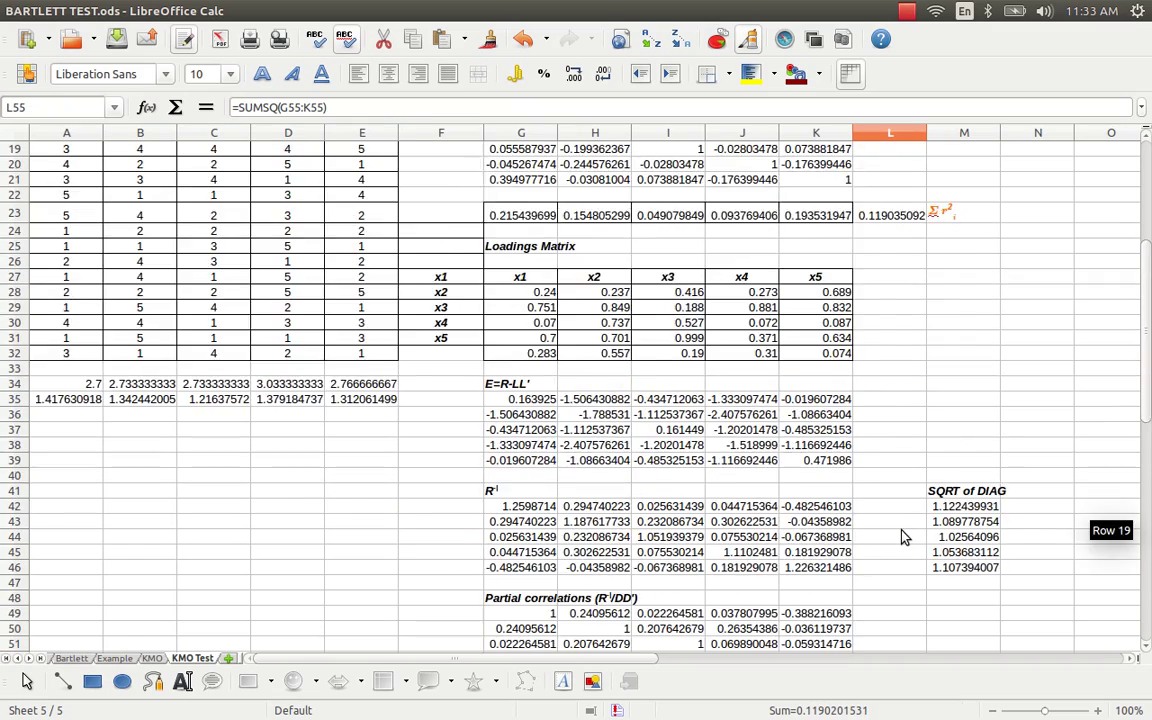
{"action": "scroll", "coordinate": [900, 530], "scroll_direction": "down", "scroll_amount": 5}
{"action": "left_click", "coordinate": [886, 508]}
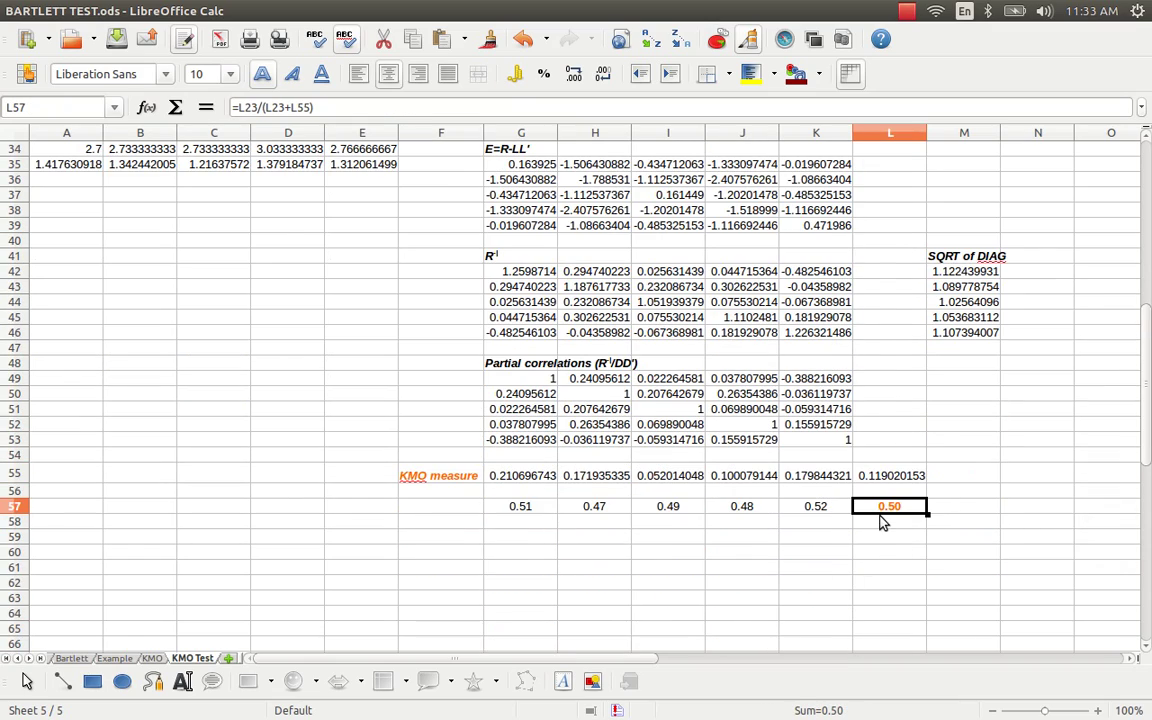
{"action": "scroll", "coordinate": [882, 520], "scroll_direction": "up", "scroll_amount": 7}
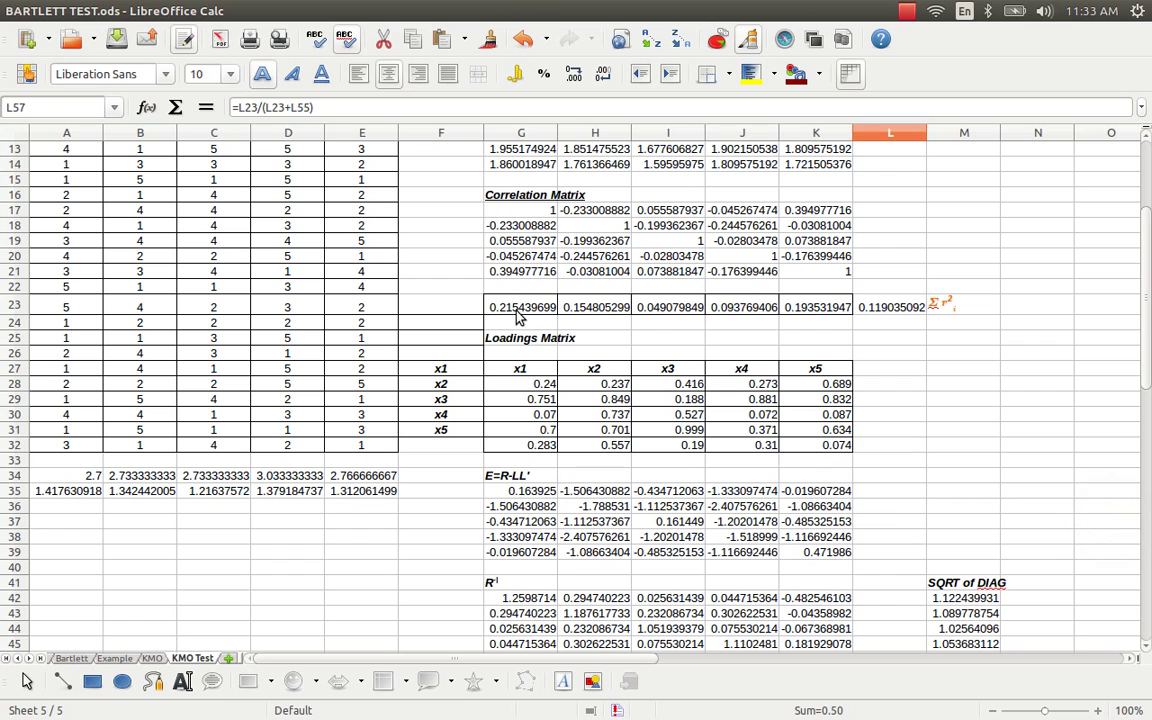
{"action": "left_click", "coordinate": [520, 307]}
{"action": "left_click", "coordinate": [603, 314]}
{"action": "left_click", "coordinate": [668, 310]}
{"action": "scroll", "coordinate": [600, 480], "scroll_direction": "down", "scroll_amount": 5}
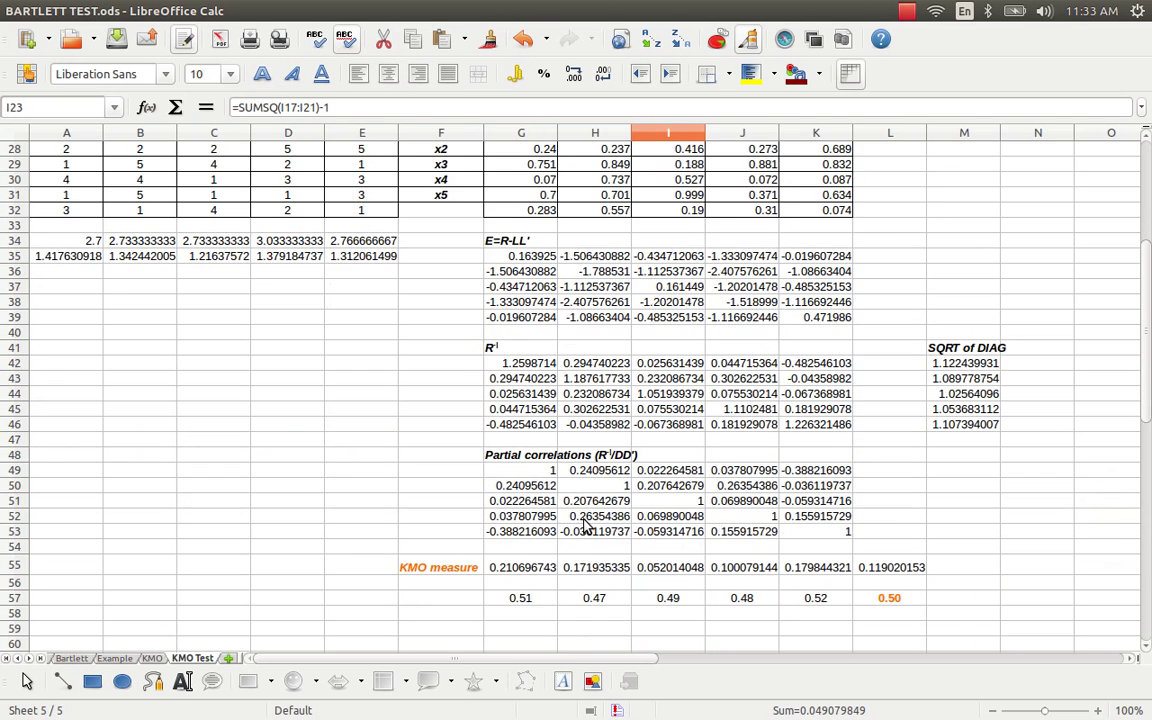
{"action": "scroll", "coordinate": [587, 527], "scroll_direction": "down", "scroll_amount": 2}
{"action": "left_click", "coordinate": [526, 509]}
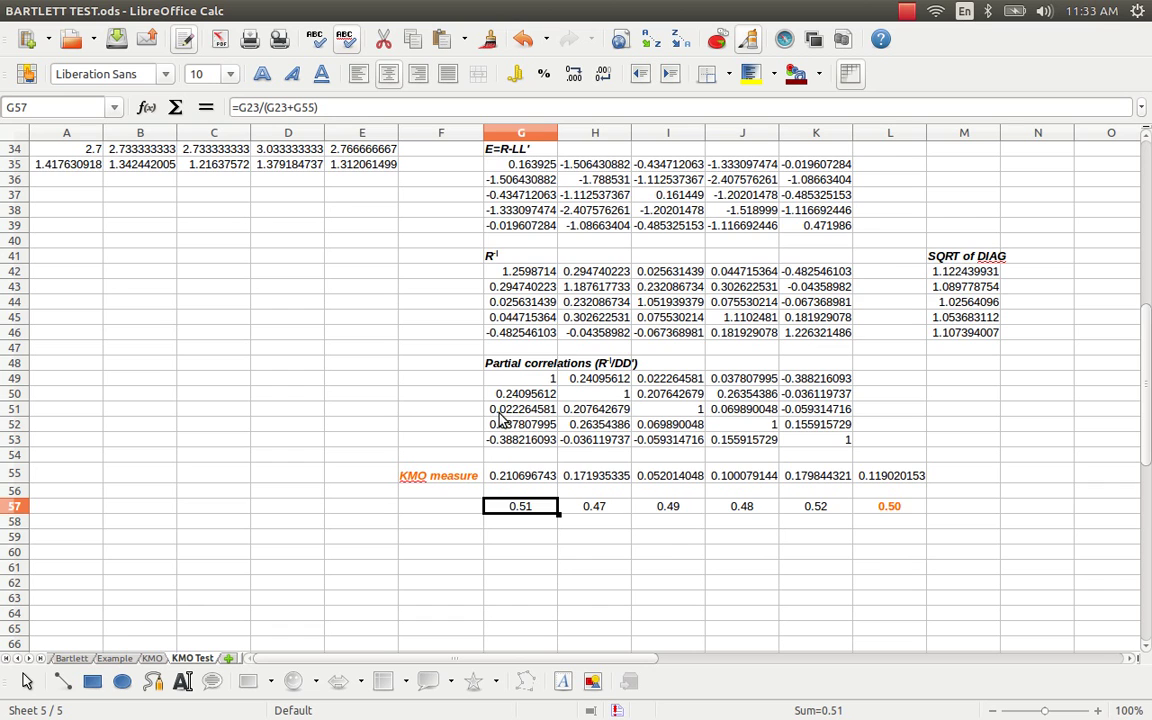
{"action": "scroll", "coordinate": [500, 418], "scroll_direction": "up", "scroll_amount": 1}
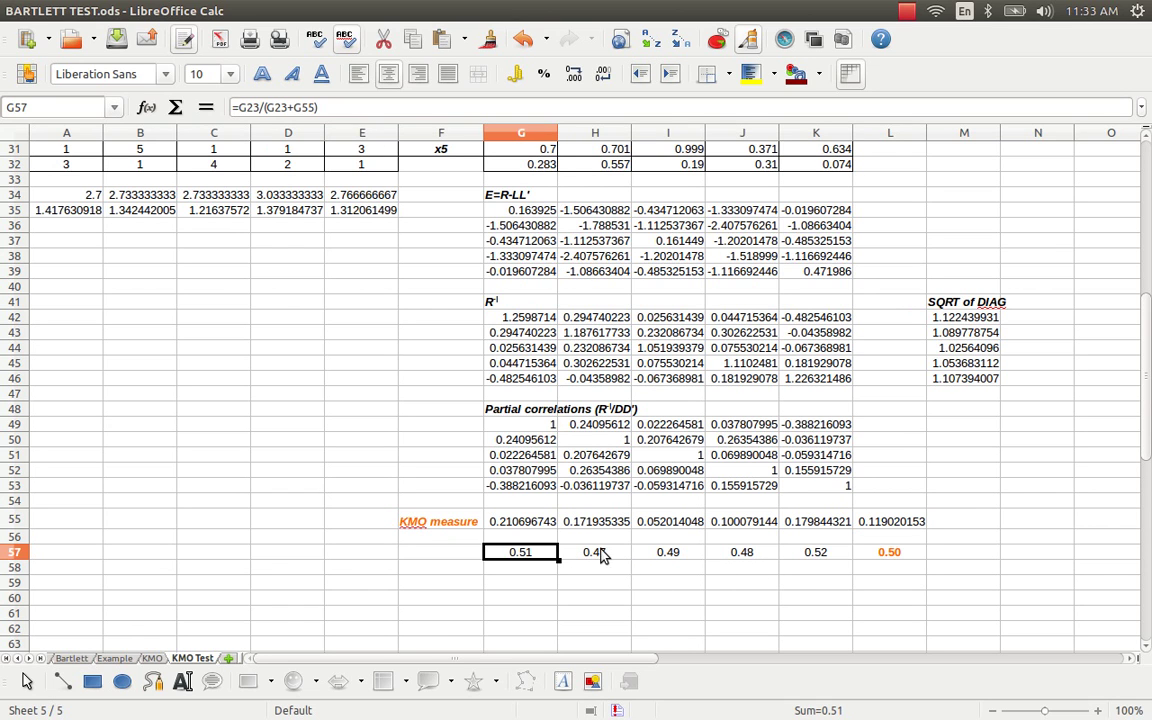
{"action": "scroll", "coordinate": [414, 425], "scroll_direction": "up", "scroll_amount": 4}
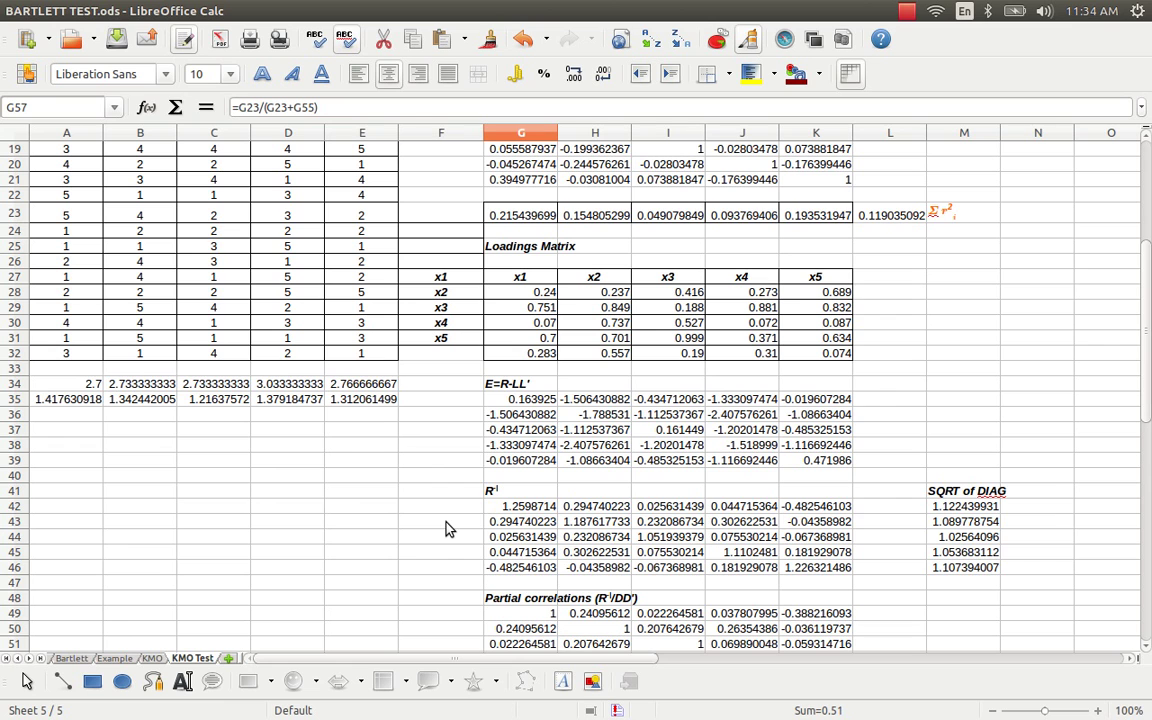
{"action": "scroll", "coordinate": [447, 530], "scroll_direction": "up", "scroll_amount": 3}
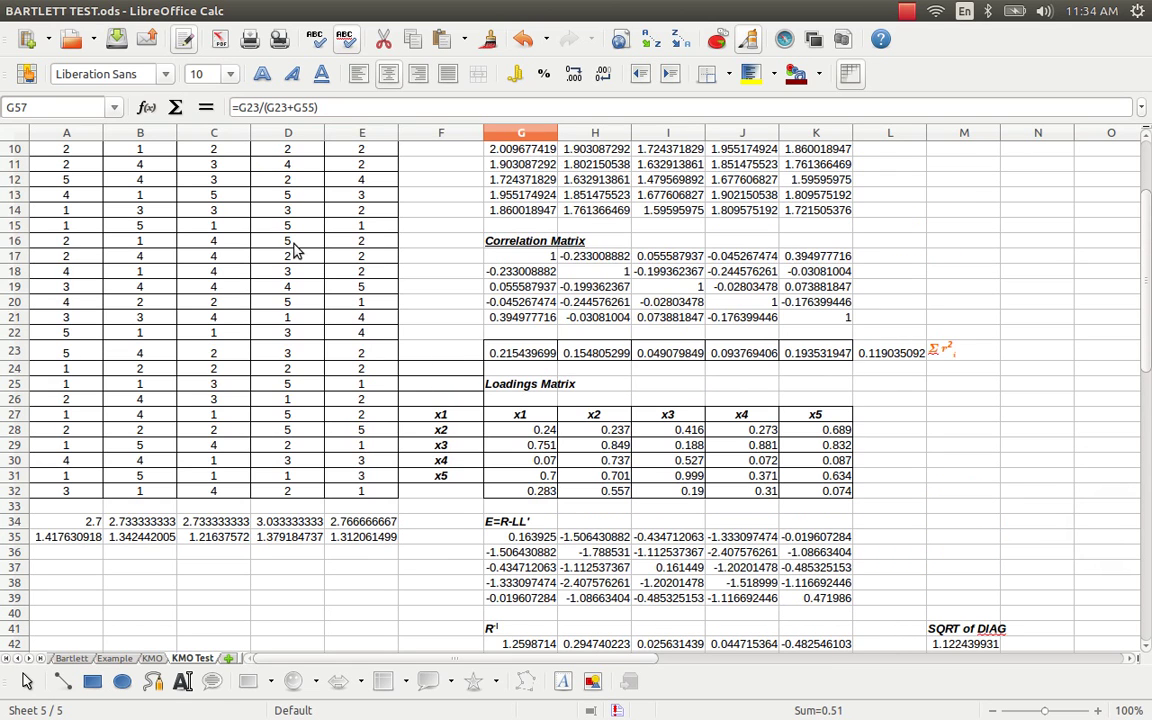
{"action": "scroll", "coordinate": [447, 594], "scroll_direction": "down", "scroll_amount": 3}
{"action": "scroll", "coordinate": [447, 594], "scroll_direction": "down", "scroll_amount": 1}
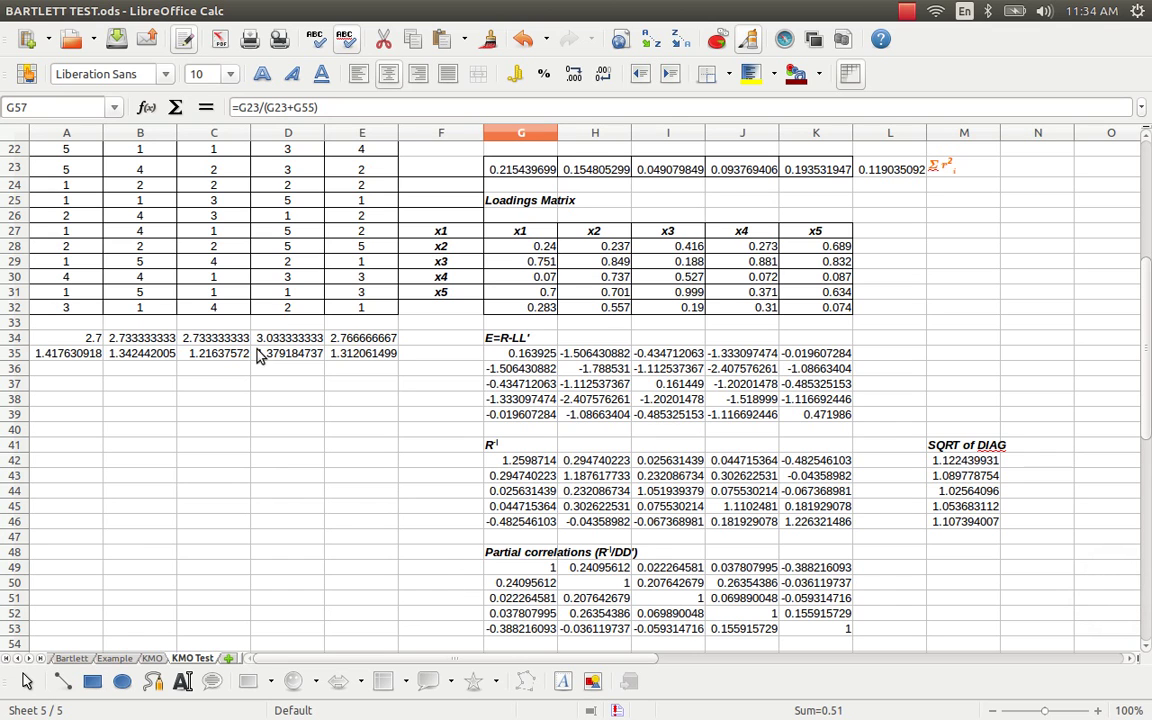
{"action": "scroll", "coordinate": [436, 560], "scroll_direction": "up", "scroll_amount": 3}
{"action": "scroll", "coordinate": [436, 560], "scroll_direction": "up", "scroll_amount": 3}
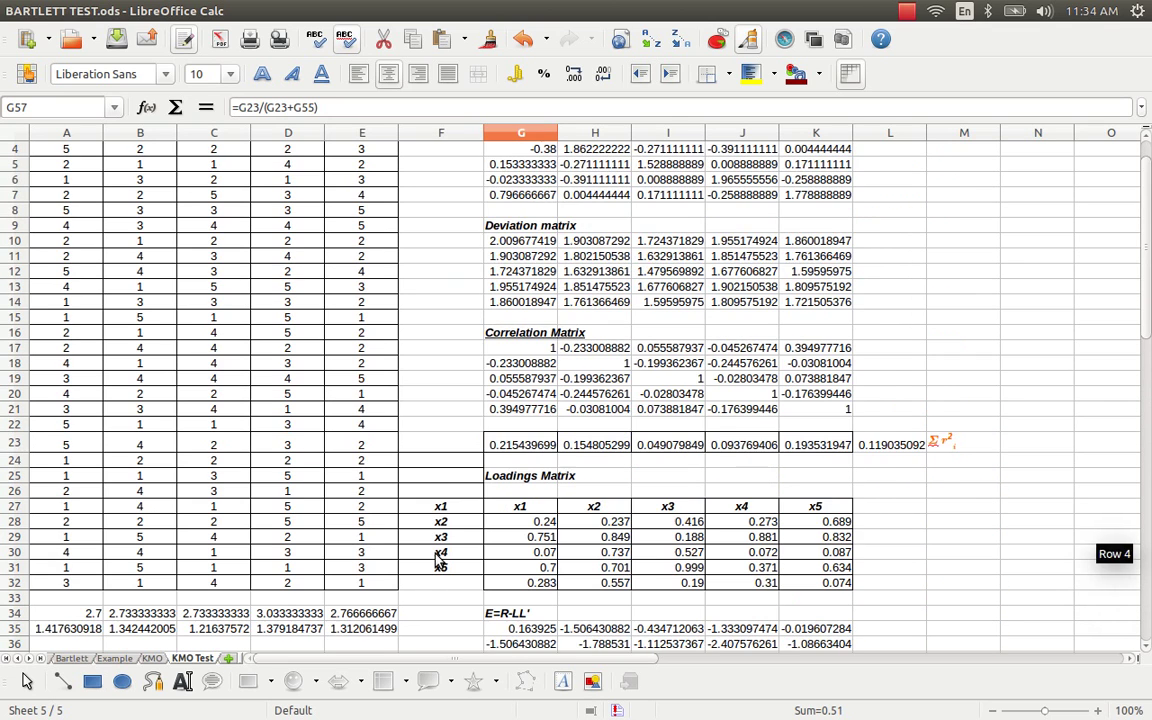
{"action": "scroll", "coordinate": [436, 560], "scroll_direction": "up", "scroll_amount": 1}
{"action": "left_click", "coordinate": [512, 396]}
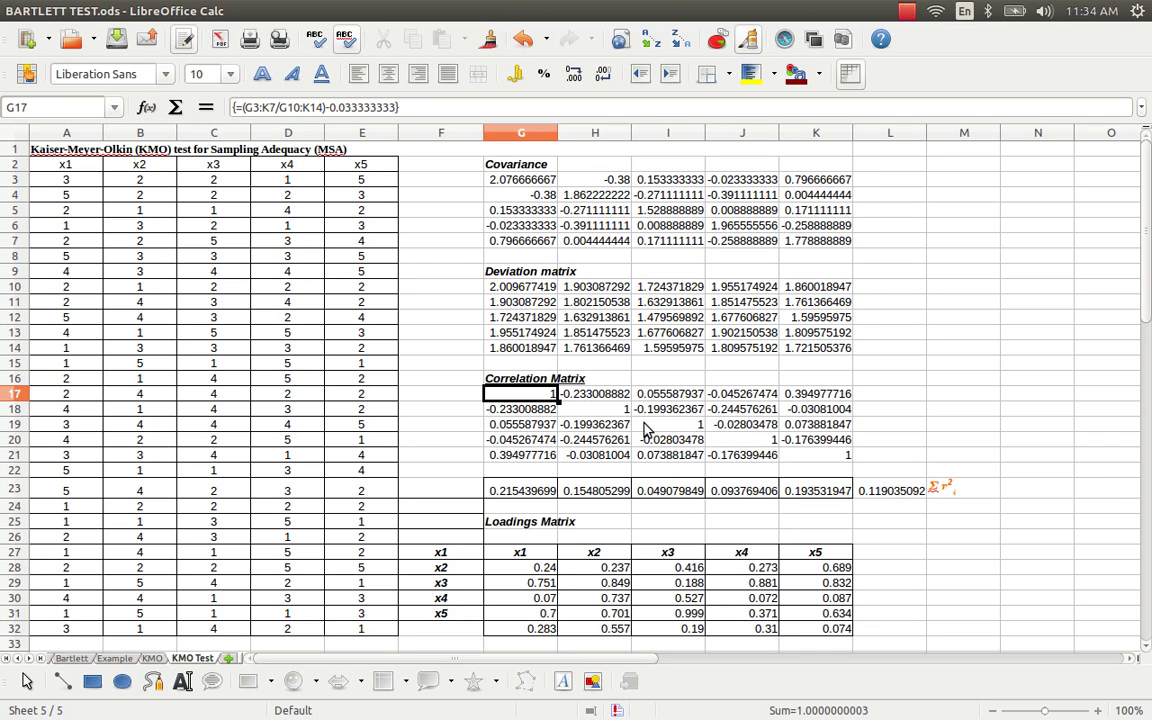
{"action": "left_click", "coordinate": [665, 454]}
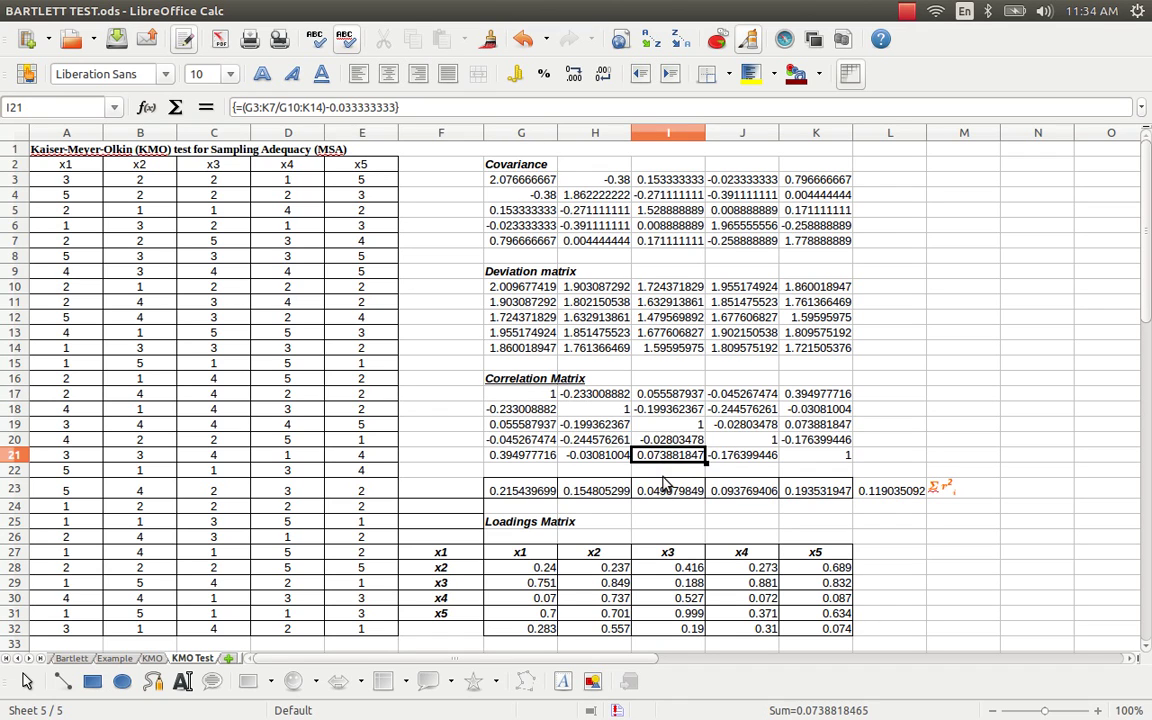
{"action": "key", "text": "Down"}
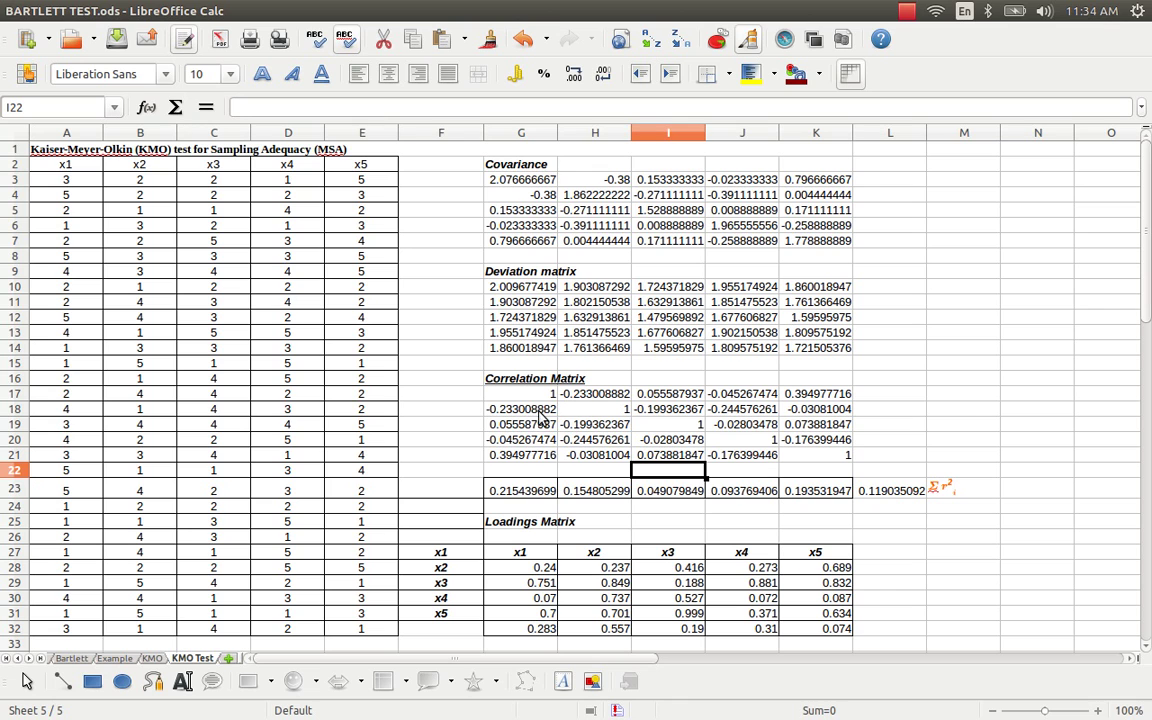
{"action": "left_click", "coordinate": [522, 417]}
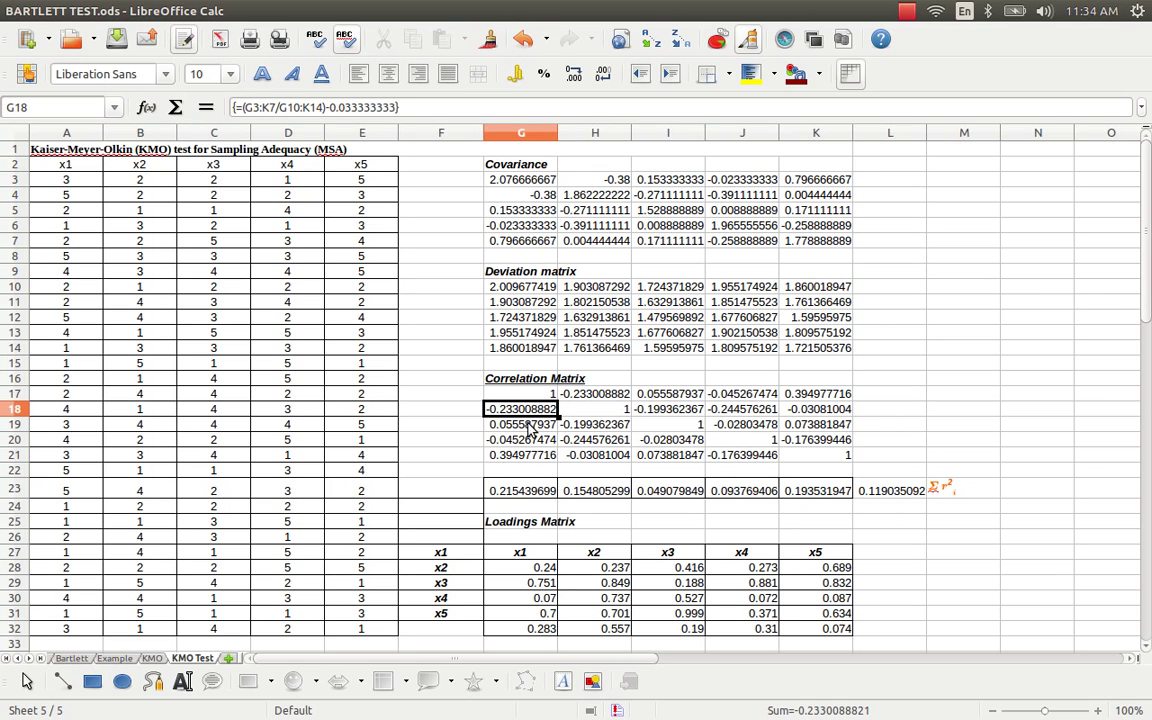
{"action": "left_click", "coordinate": [66, 164]}
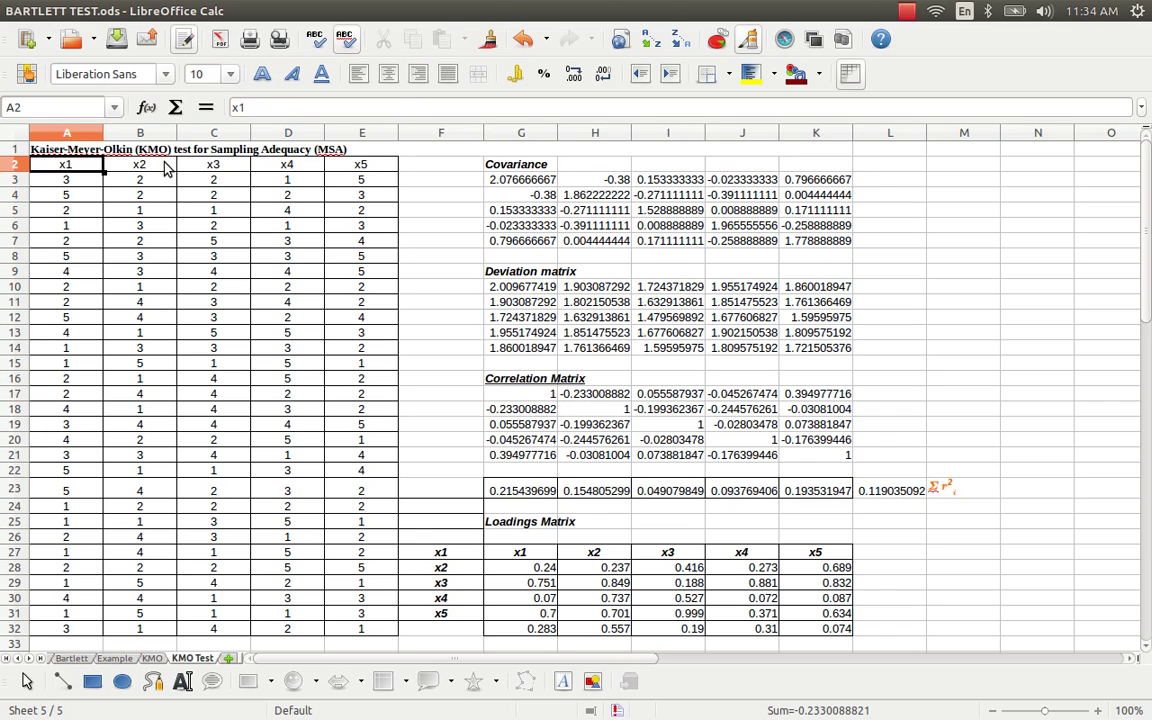
{"action": "left_click", "coordinate": [147, 164]}
{"action": "left_click", "coordinate": [515, 409]}
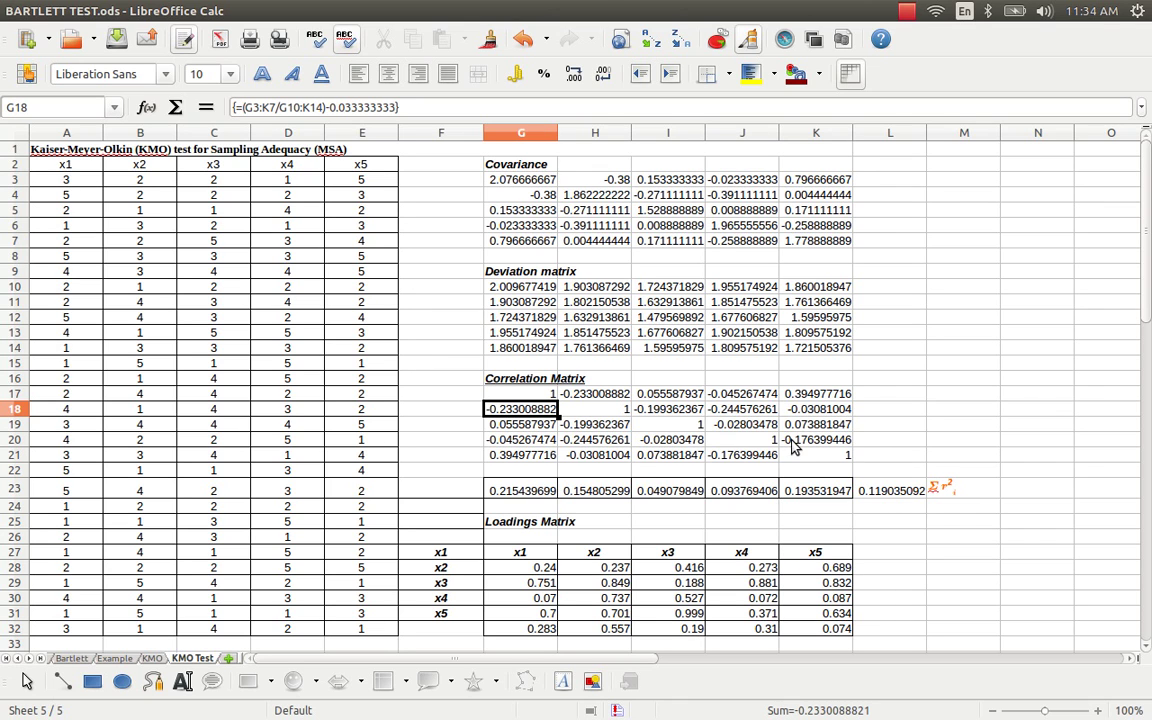
{"action": "left_click", "coordinate": [525, 490]}
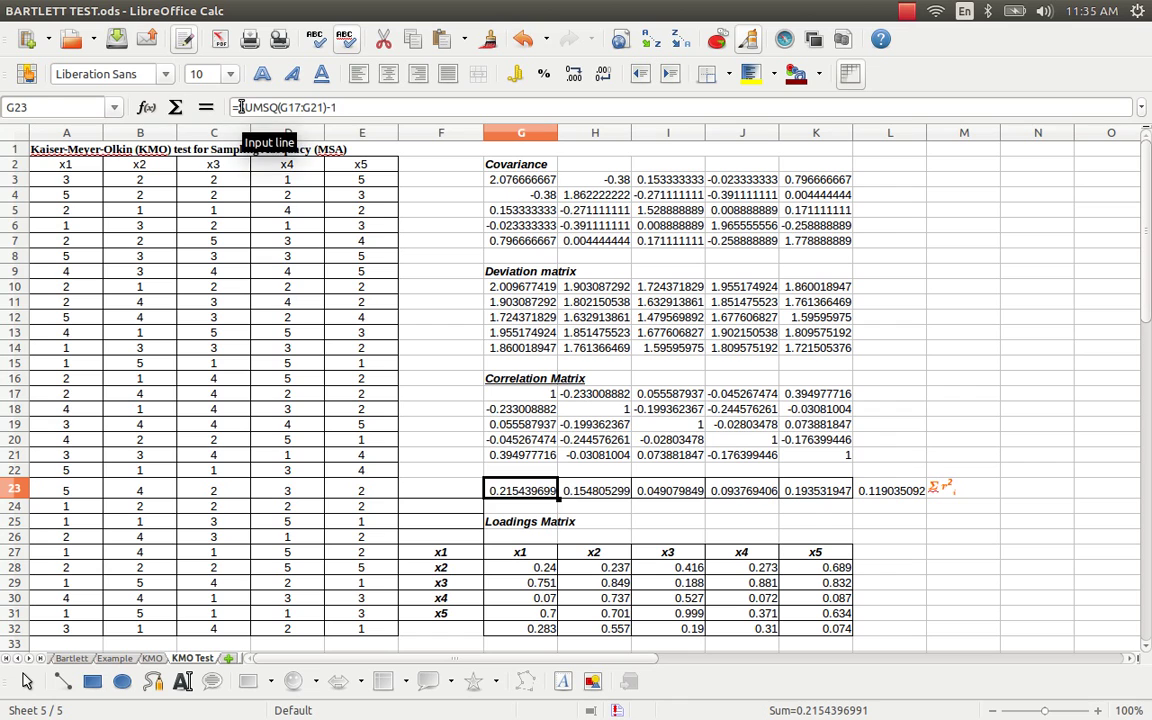
{"action": "left_click_drag", "start_coordinate": [241, 107], "coordinate": [338, 107]}
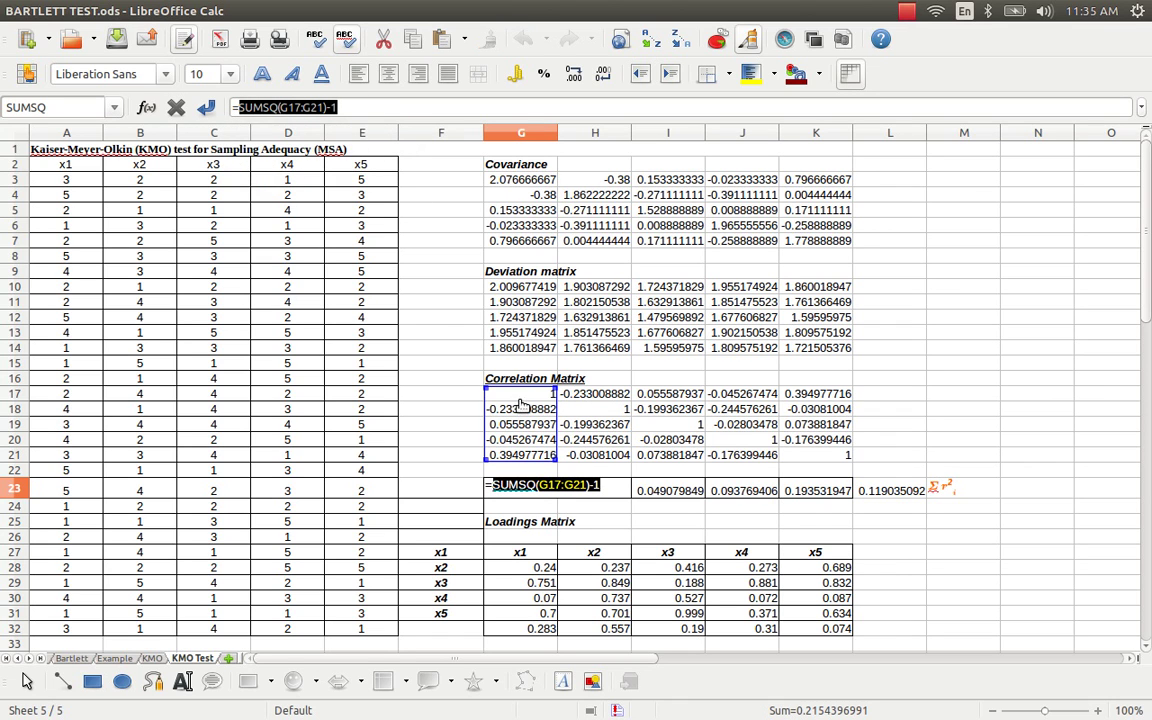
{"action": "key", "text": "Escape"}
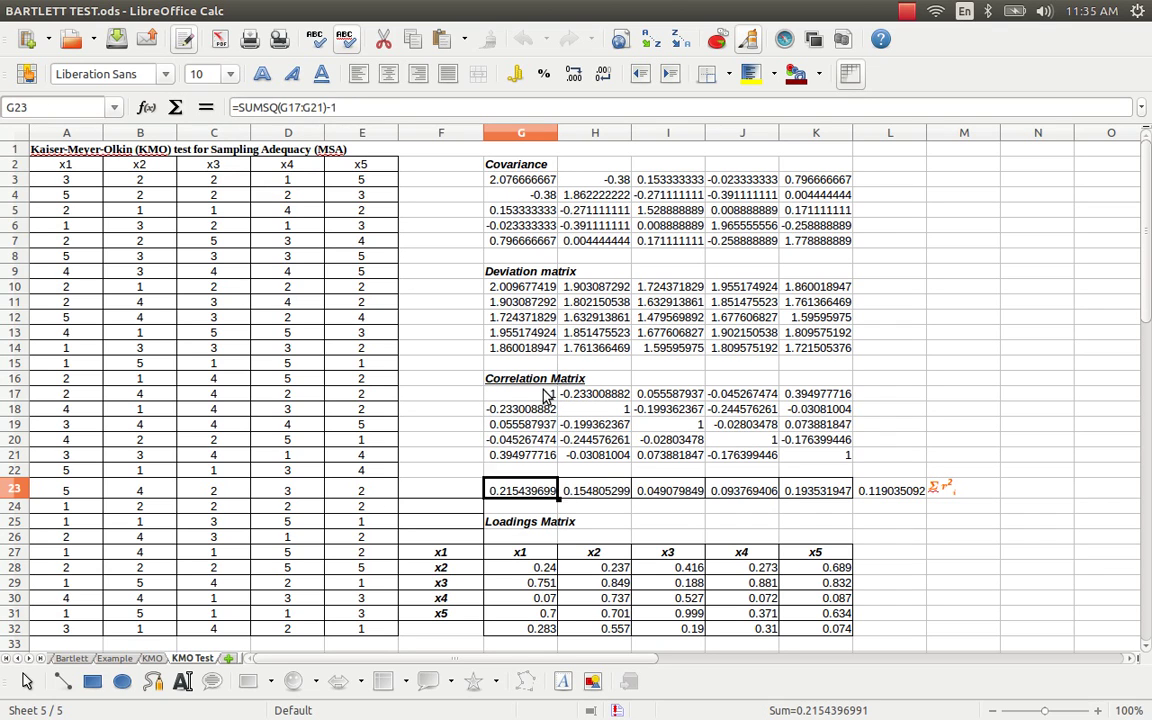
{"action": "left_click", "coordinate": [545, 396]}
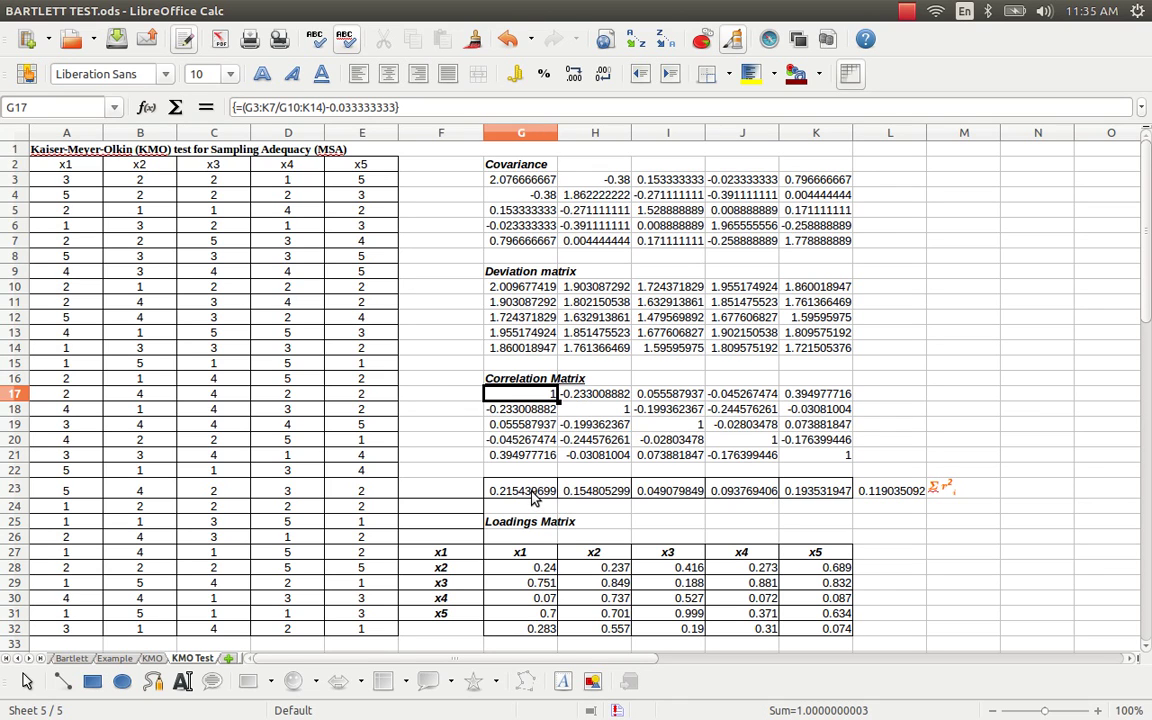
{"action": "left_click", "coordinate": [527, 411]}
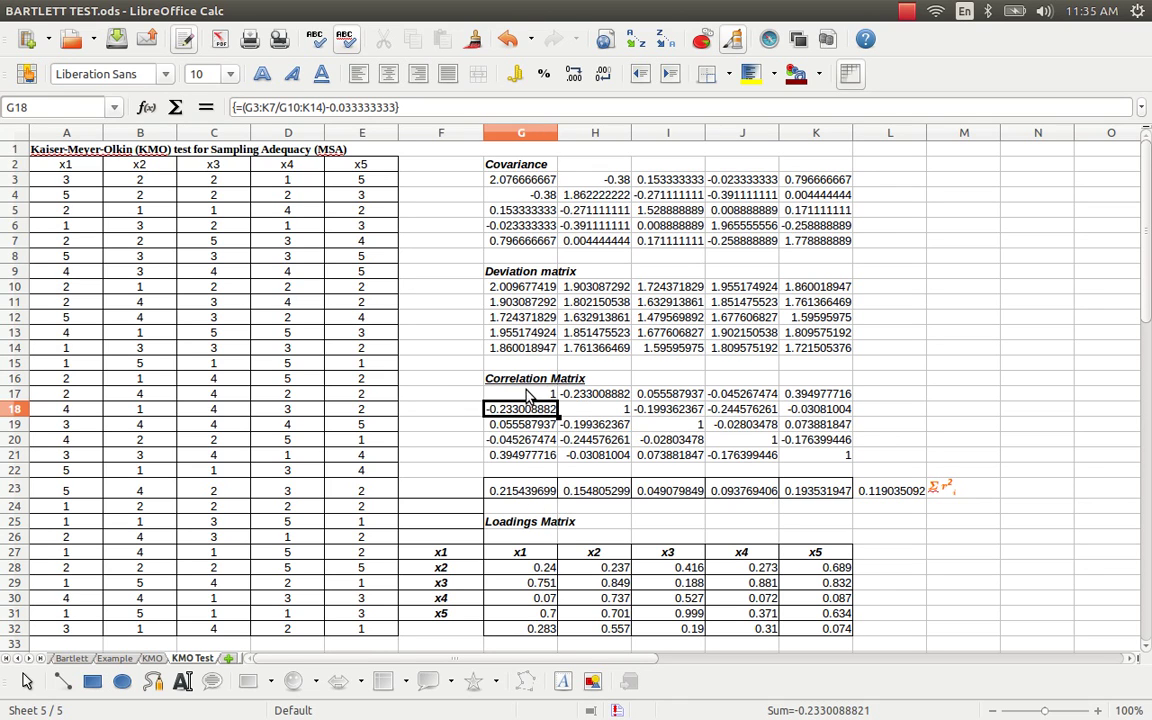
{"action": "left_click_drag", "start_coordinate": [527, 395], "coordinate": [527, 455]}
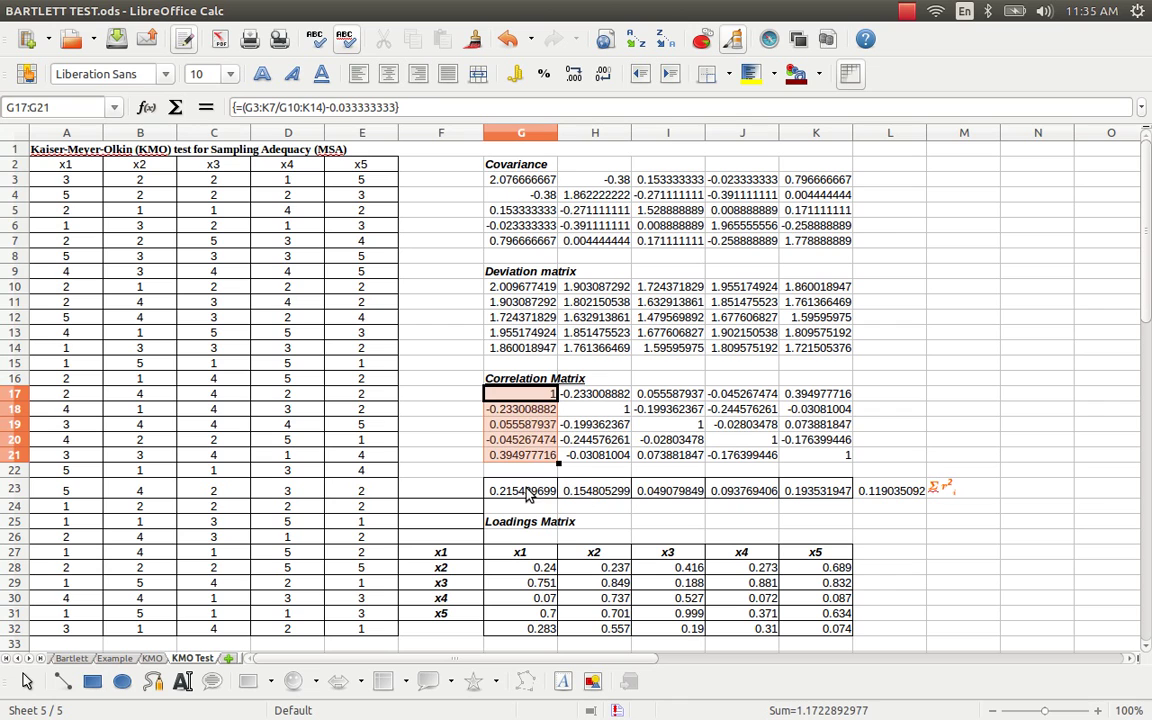
{"action": "left_click", "coordinate": [527, 496]}
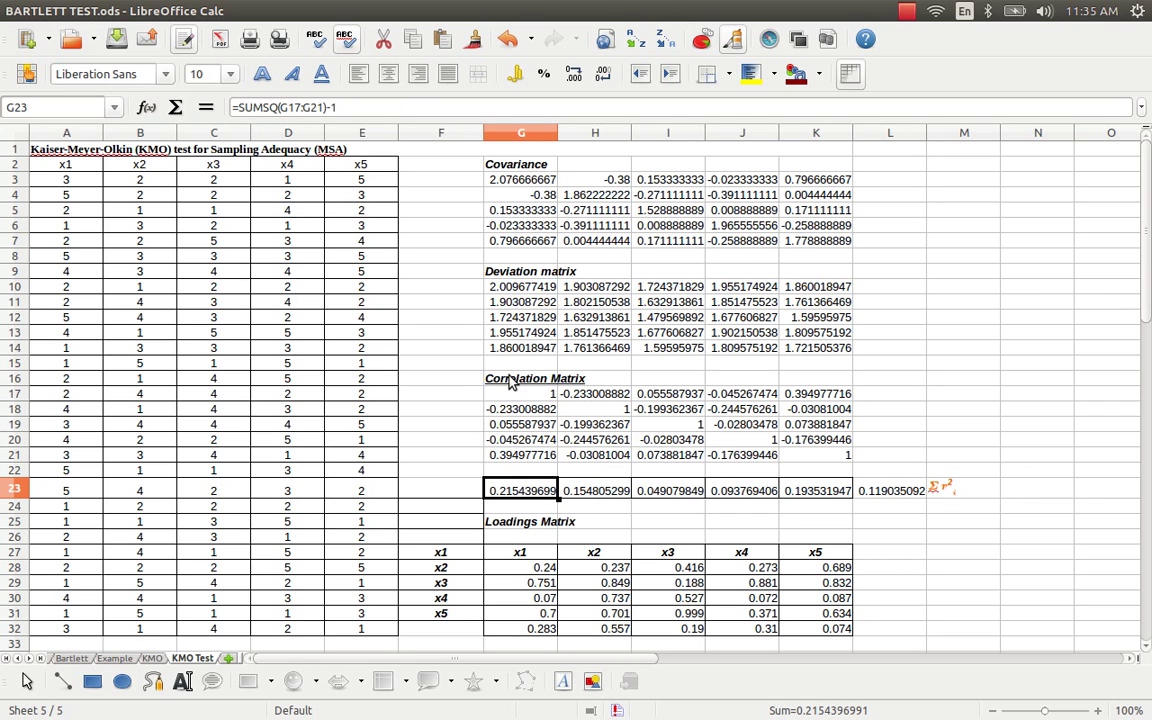
{"action": "left_click", "coordinate": [887, 490]}
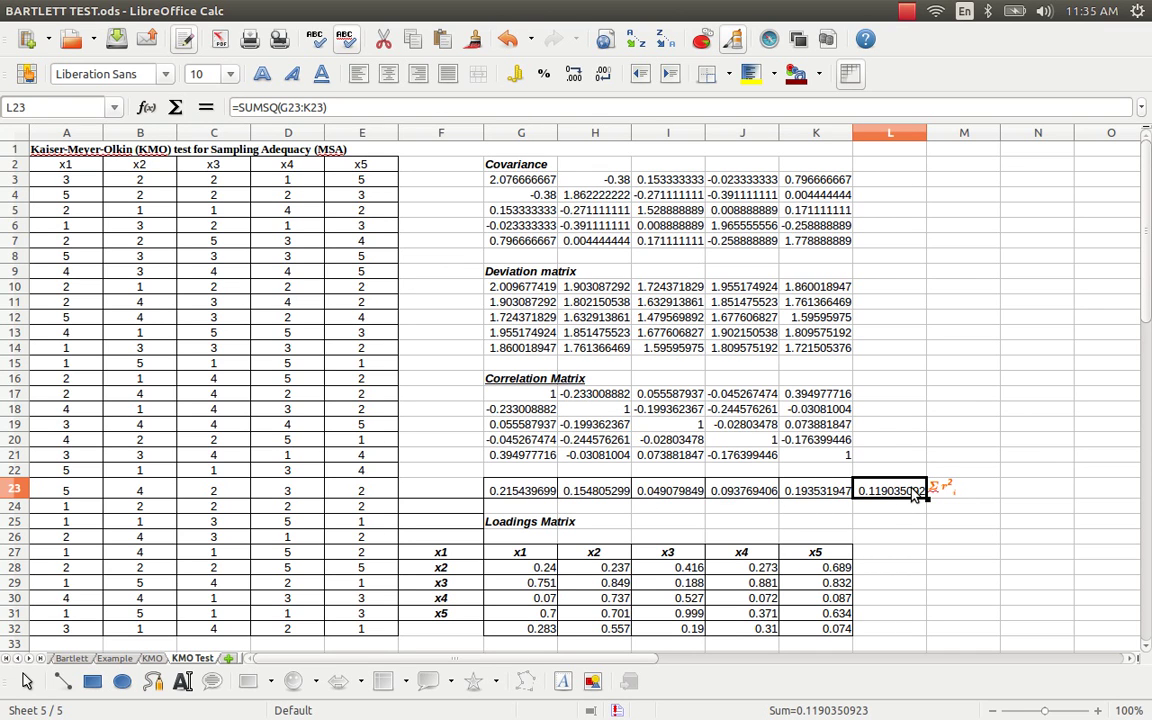
{"action": "scroll", "coordinate": [887, 592], "scroll_direction": "down", "scroll_amount": 5}
{"action": "scroll", "coordinate": [887, 592], "scroll_direction": "down", "scroll_amount": 4}
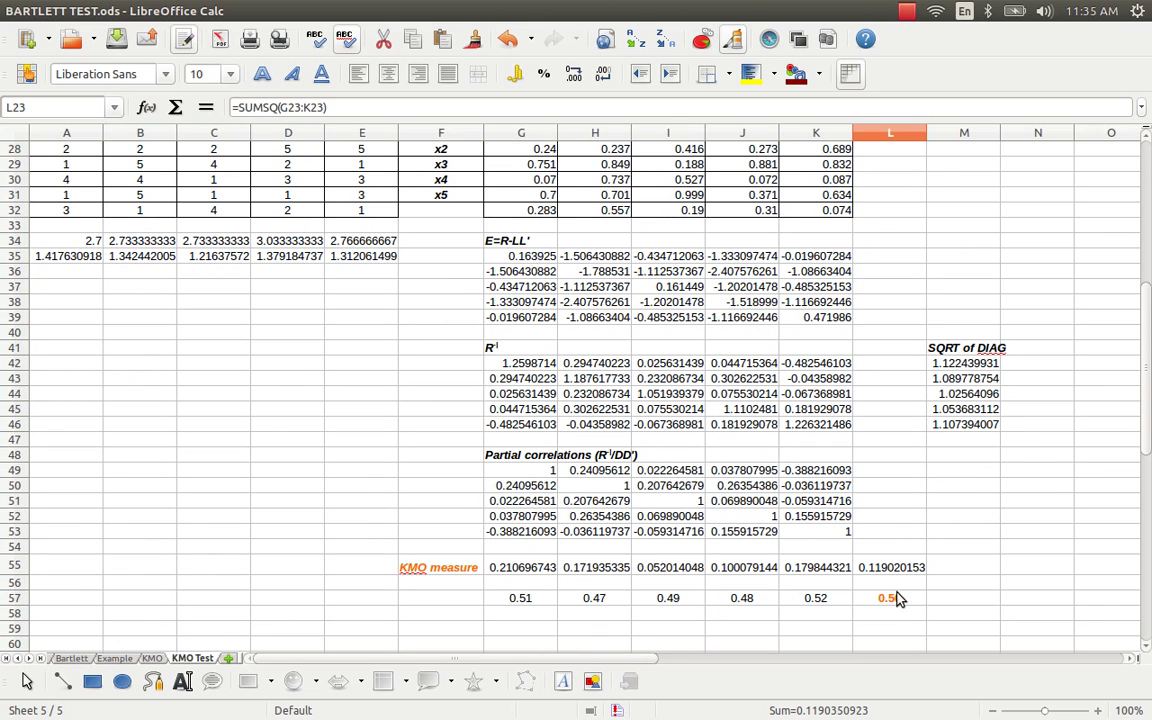
{"action": "left_click", "coordinate": [895, 600]}
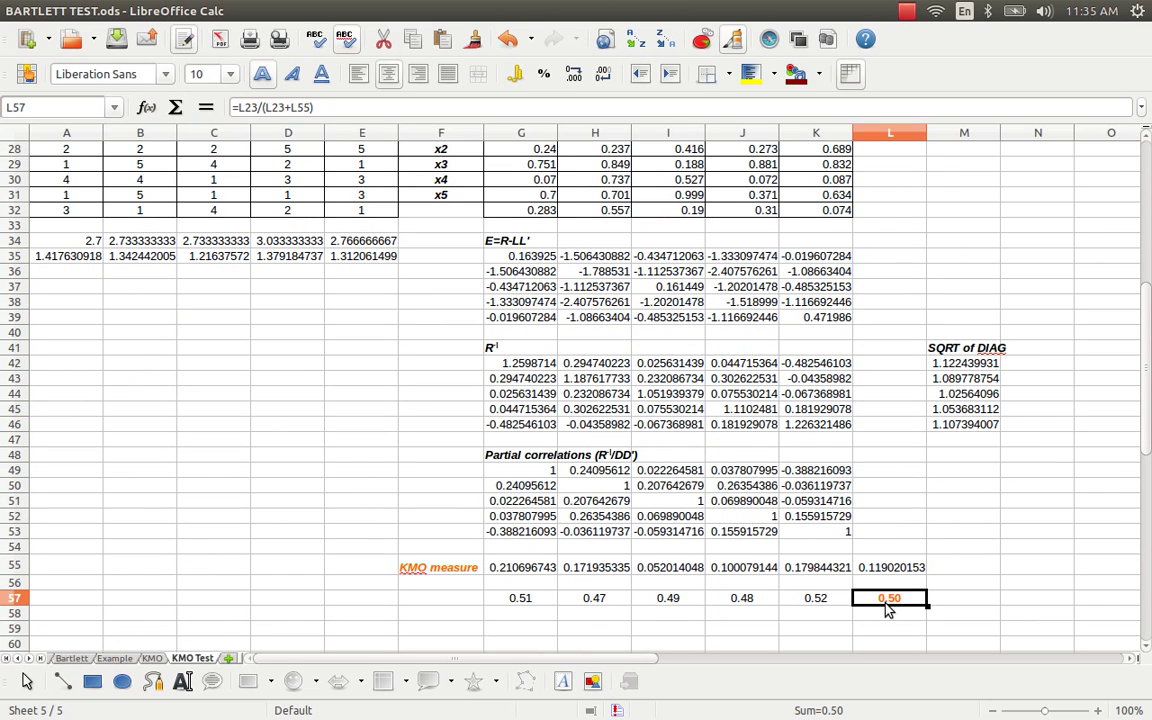
{"action": "scroll", "coordinate": [779, 590], "scroll_direction": "up", "scroll_amount": 5}
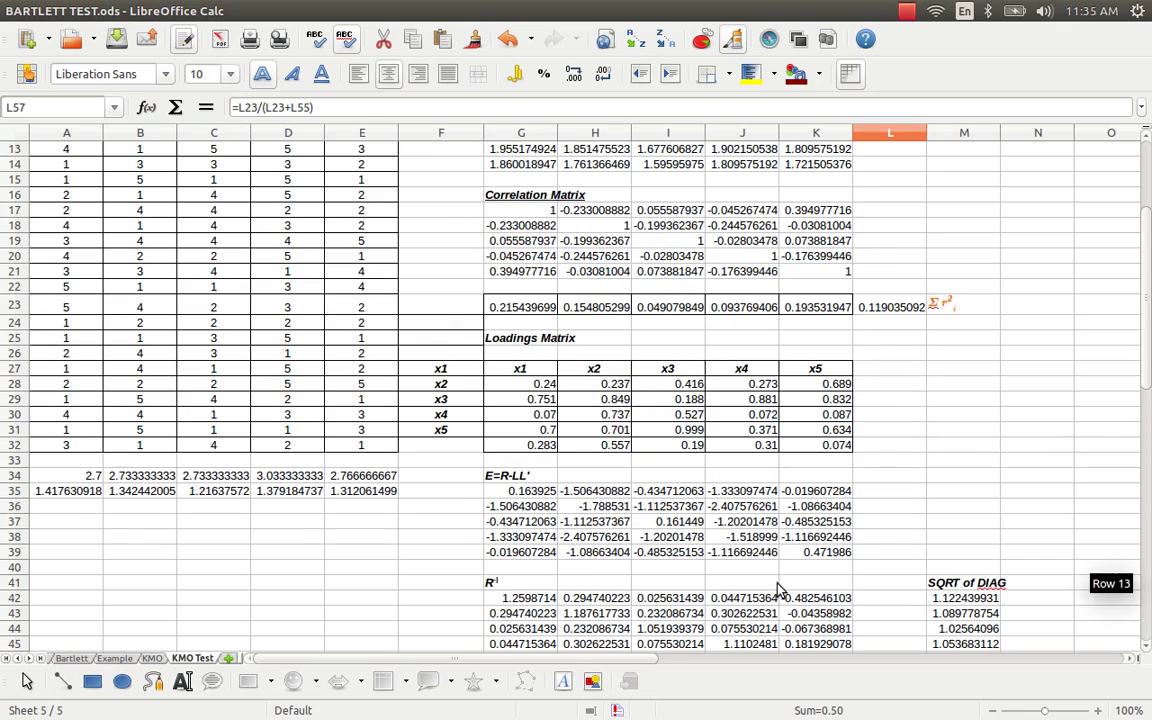
{"action": "scroll", "coordinate": [521, 362], "scroll_direction": "up", "scroll_amount": 2}
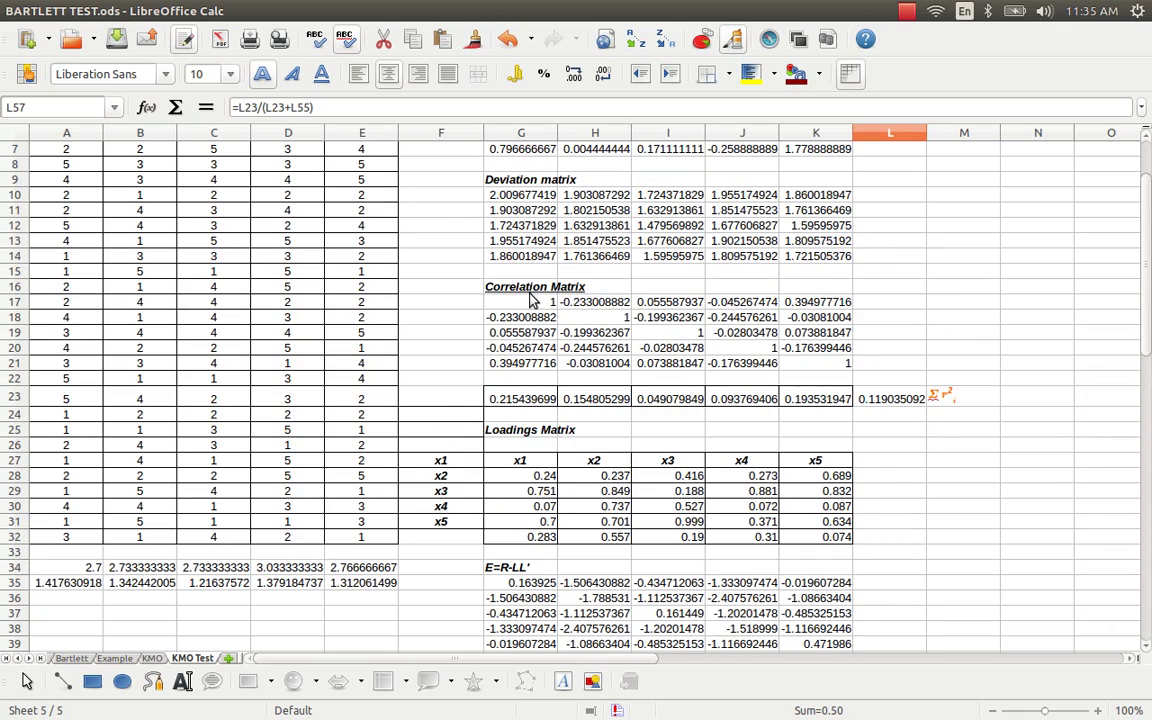
{"action": "scroll", "coordinate": [641, 527], "scroll_direction": "down", "scroll_amount": 4}
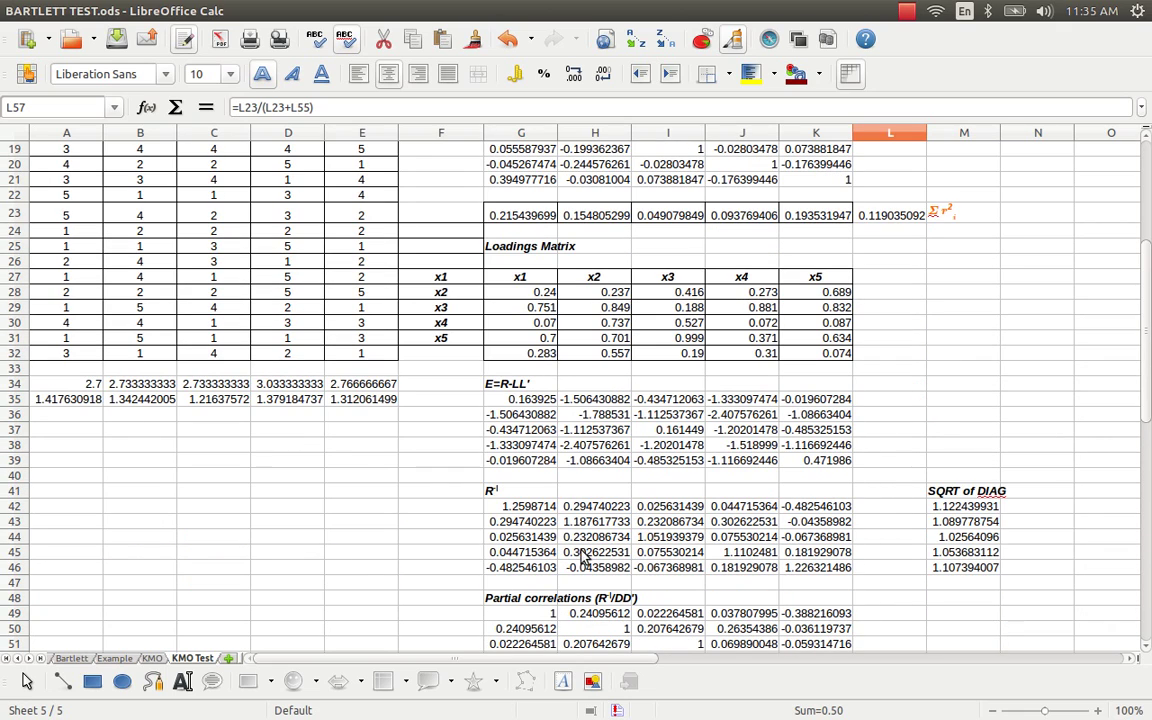
- Re-enter =MINVERSE(G17:K21) as an array formula across G42:K46
{"action": "left_click_drag", "start_coordinate": [525, 506], "coordinate": [820, 570]}
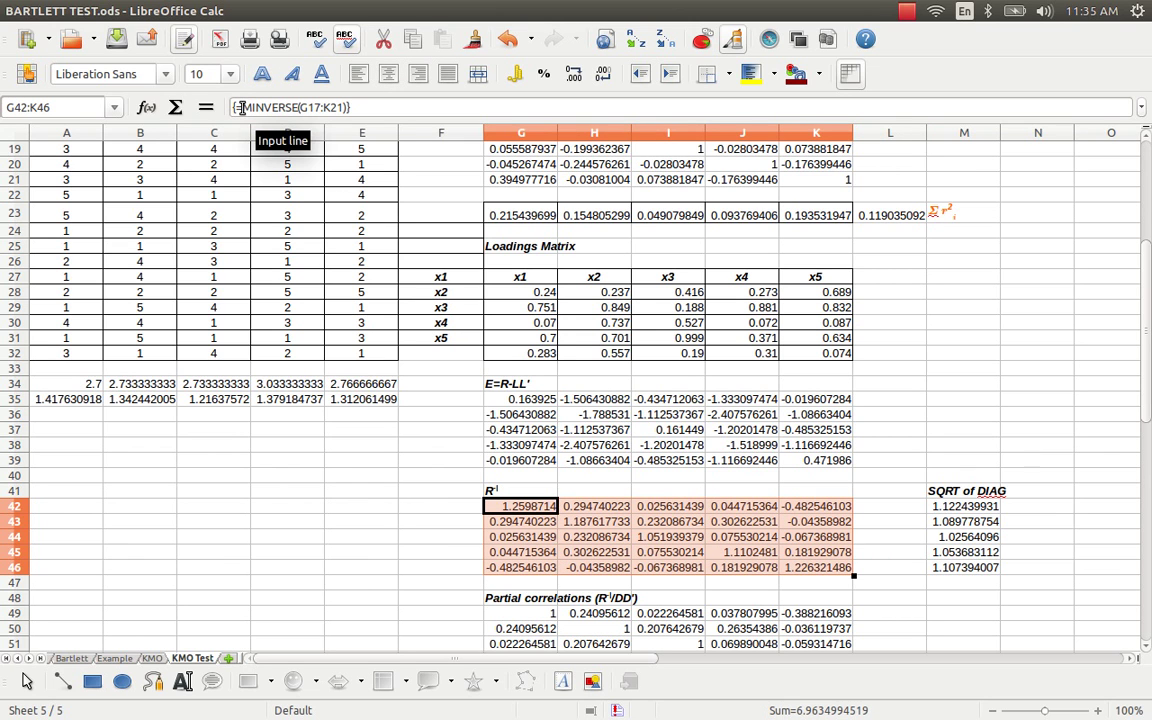
{"action": "left_click_drag", "start_coordinate": [241, 108], "coordinate": [292, 107]}
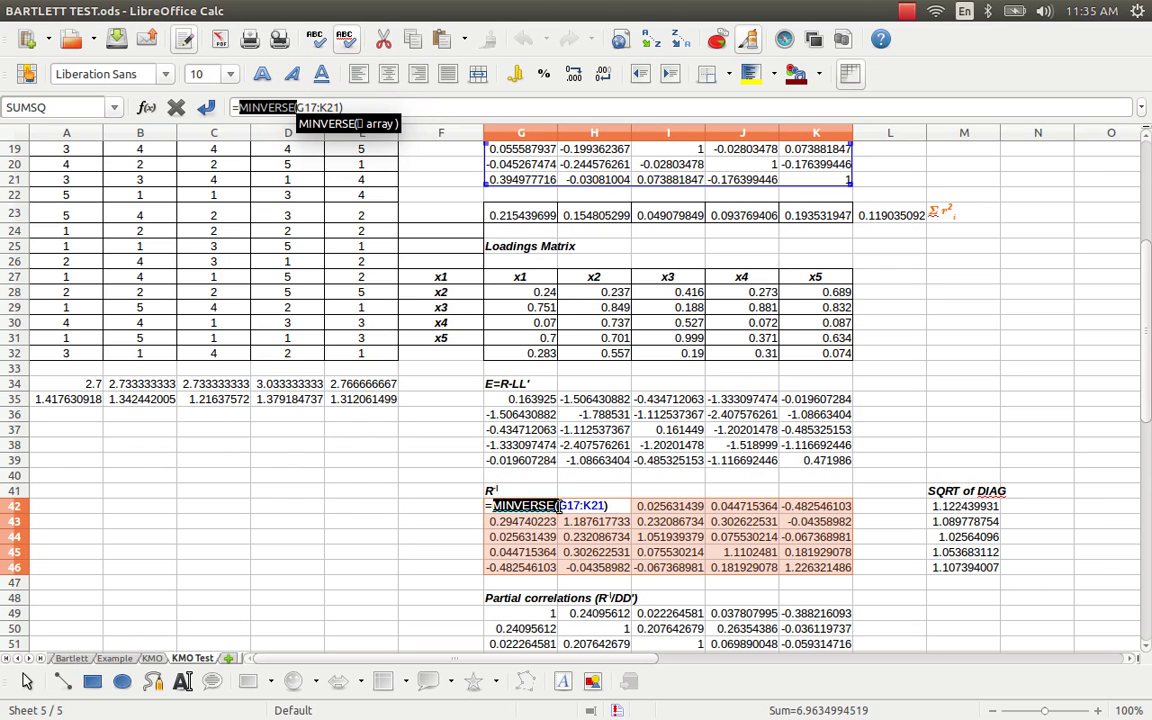
{"action": "left_click_drag", "start_coordinate": [559, 505], "coordinate": [606, 506]}
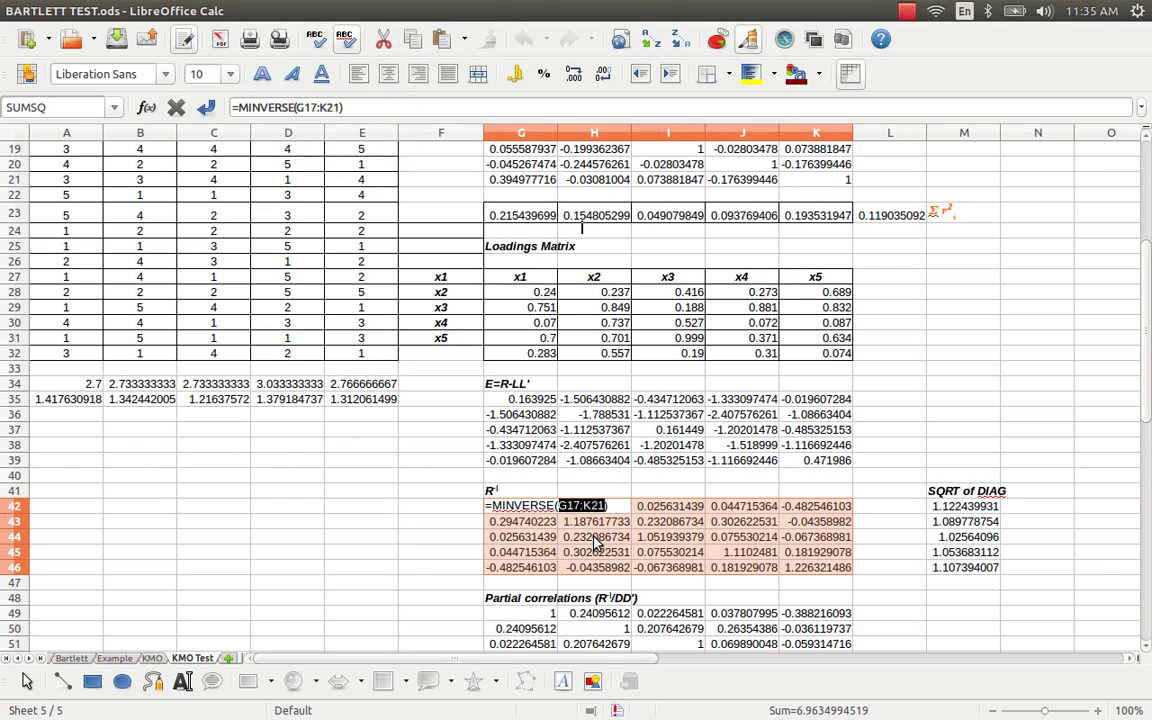
{"action": "key", "text": "ctrl+shift+Return"}
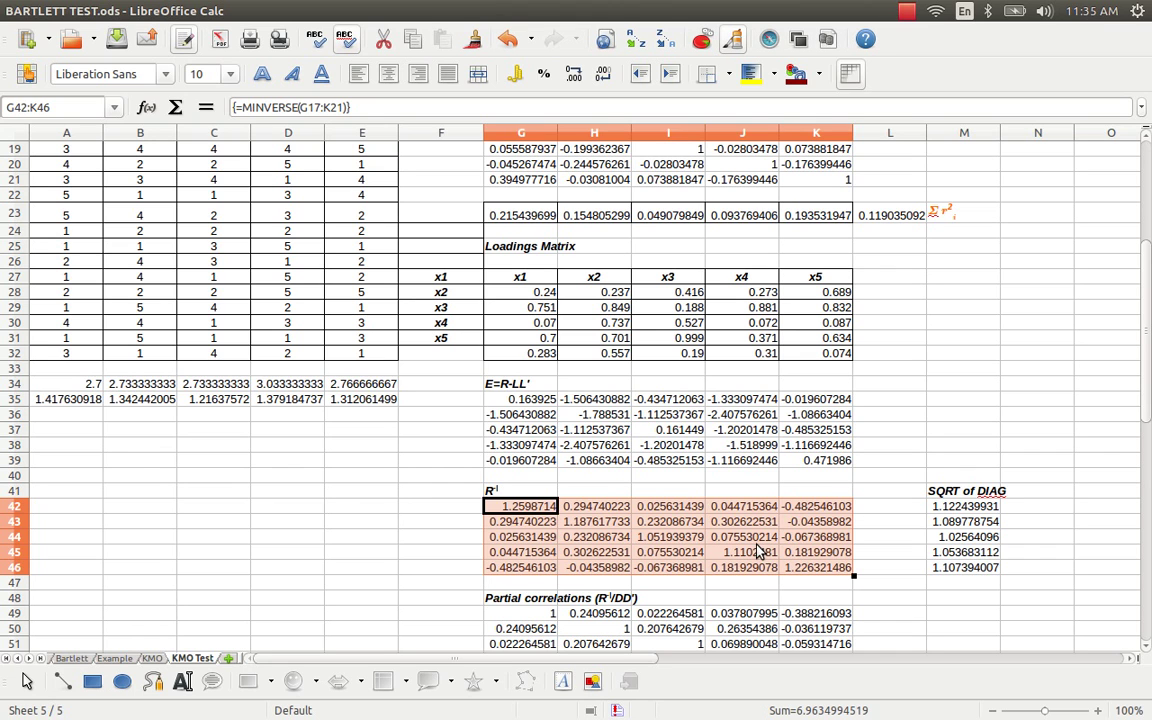
{"action": "left_click", "coordinate": [962, 506]}
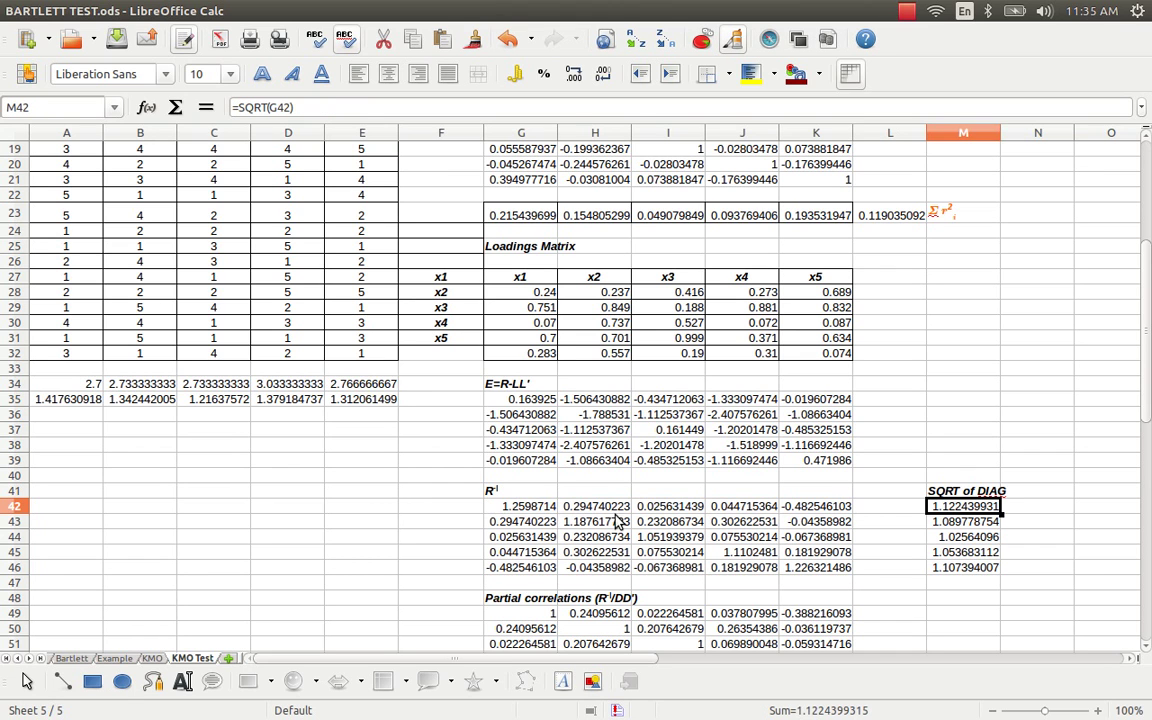
- Check that M42's square-root formula uses the first R⁻¹ diagonal entry
{"action": "left_click", "coordinate": [512, 509]}
{"action": "left_click", "coordinate": [962, 506]}
{"action": "key", "text": "F2"}
{"action": "key", "text": "Escape"}
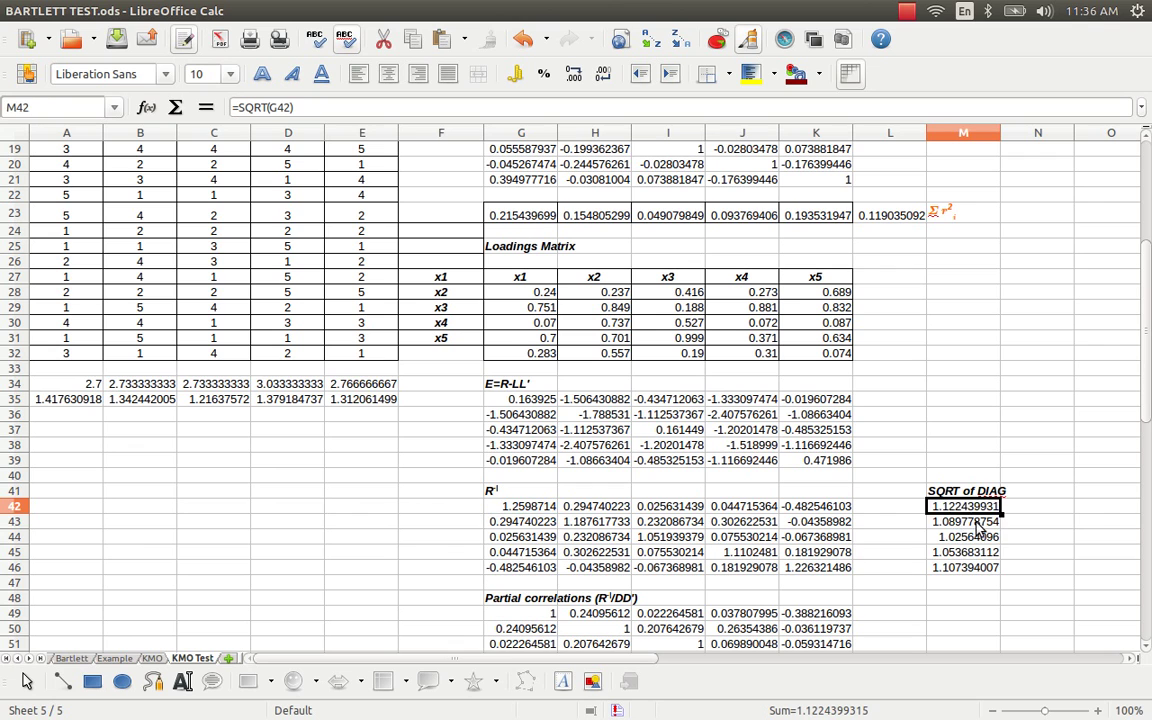
- Check the formulas in M43 and M44, confirming M44 holds =SQRT(I44)
{"action": "left_click", "coordinate": [975, 537]}
{"action": "left_click", "coordinate": [970, 526]}
{"action": "left_click", "coordinate": [955, 538]}
{"action": "key", "text": "F2"}
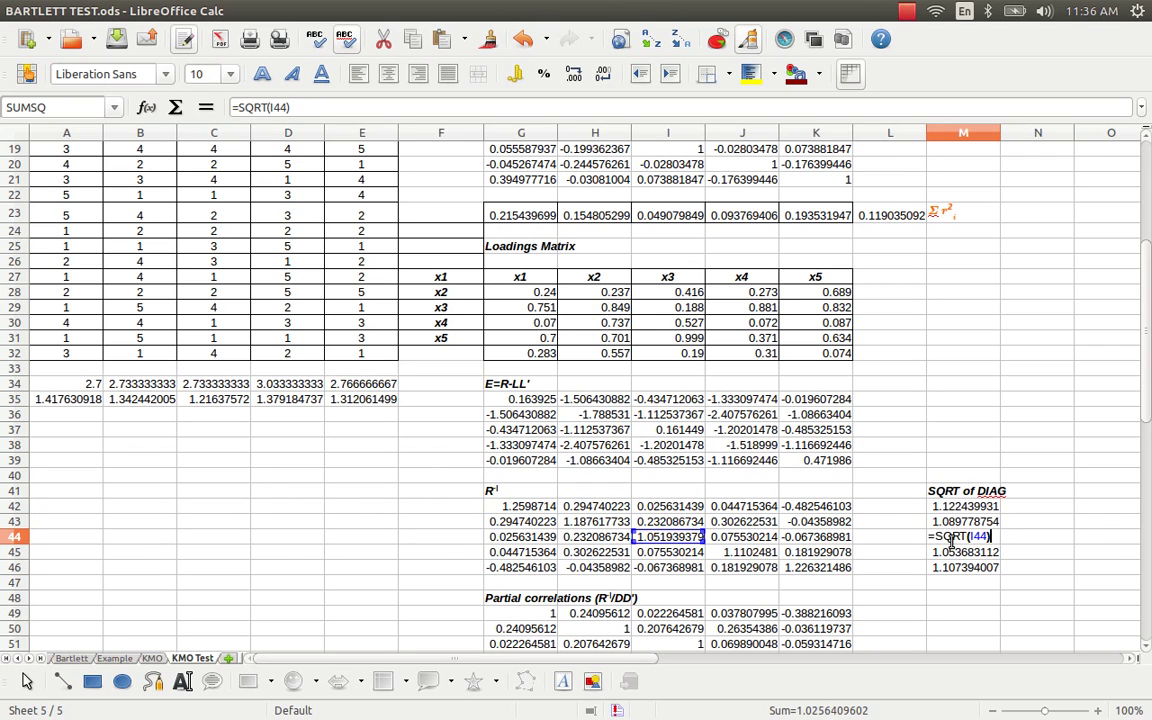
{"action": "left_click", "coordinate": [970, 524]}
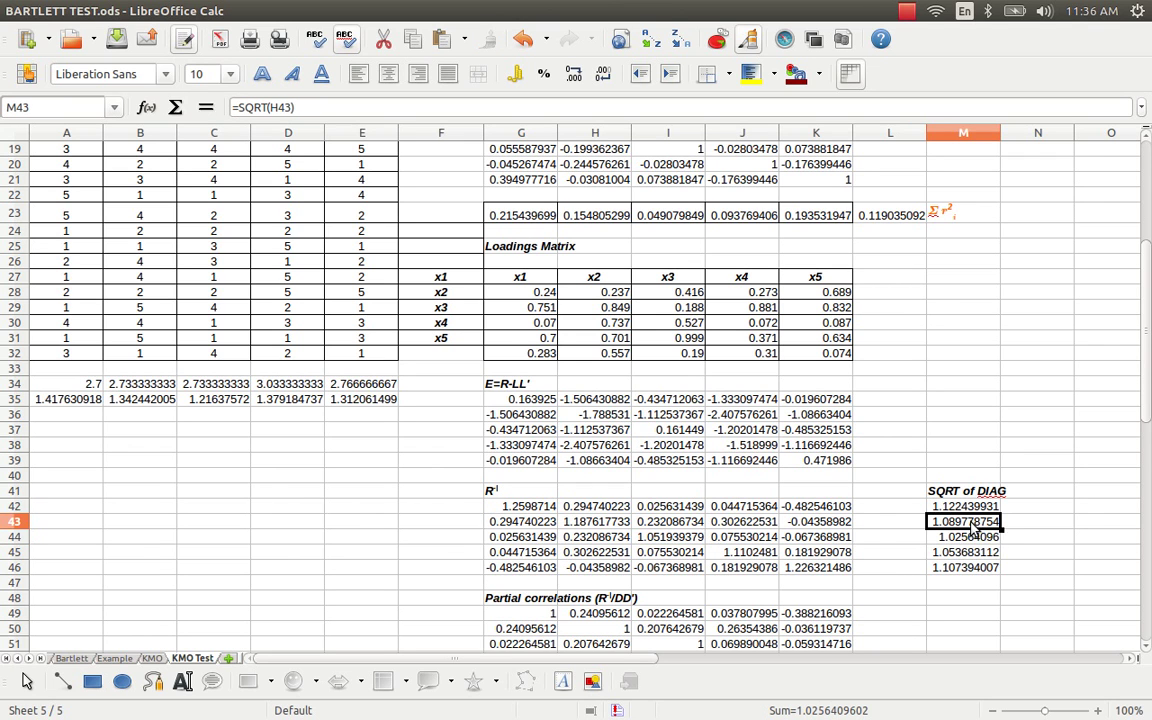
{"action": "key", "text": "F2"}
{"action": "left_click", "coordinate": [968, 538]}
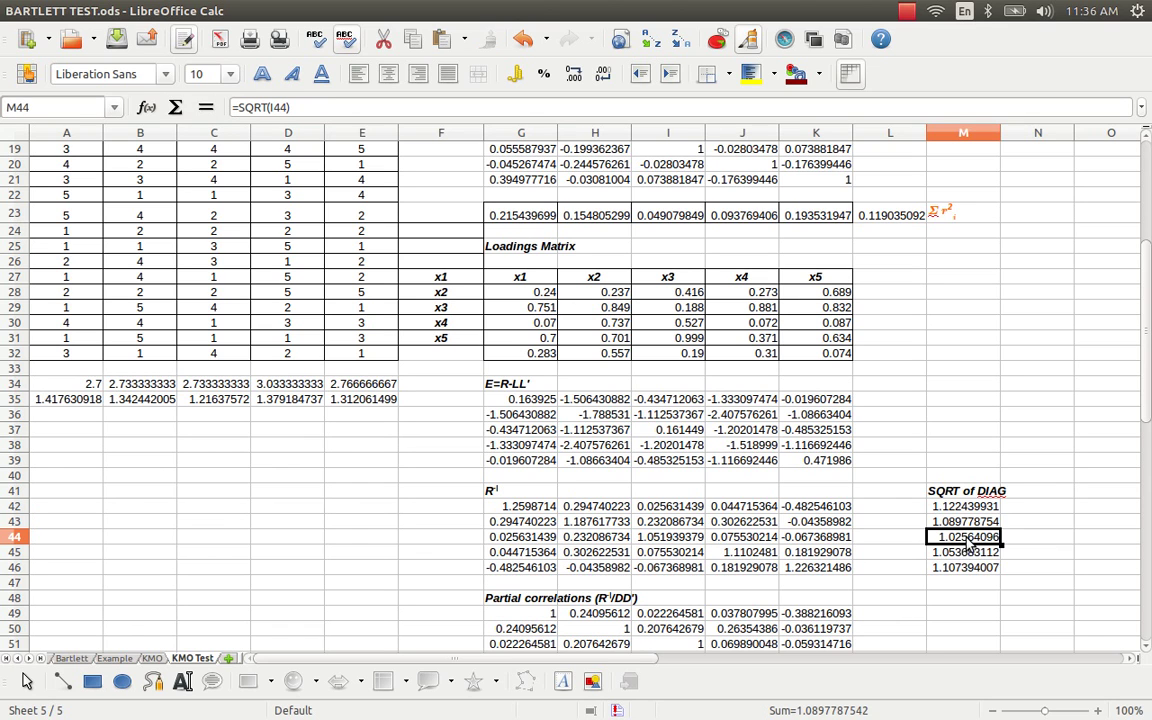
{"action": "key", "text": "F2"}
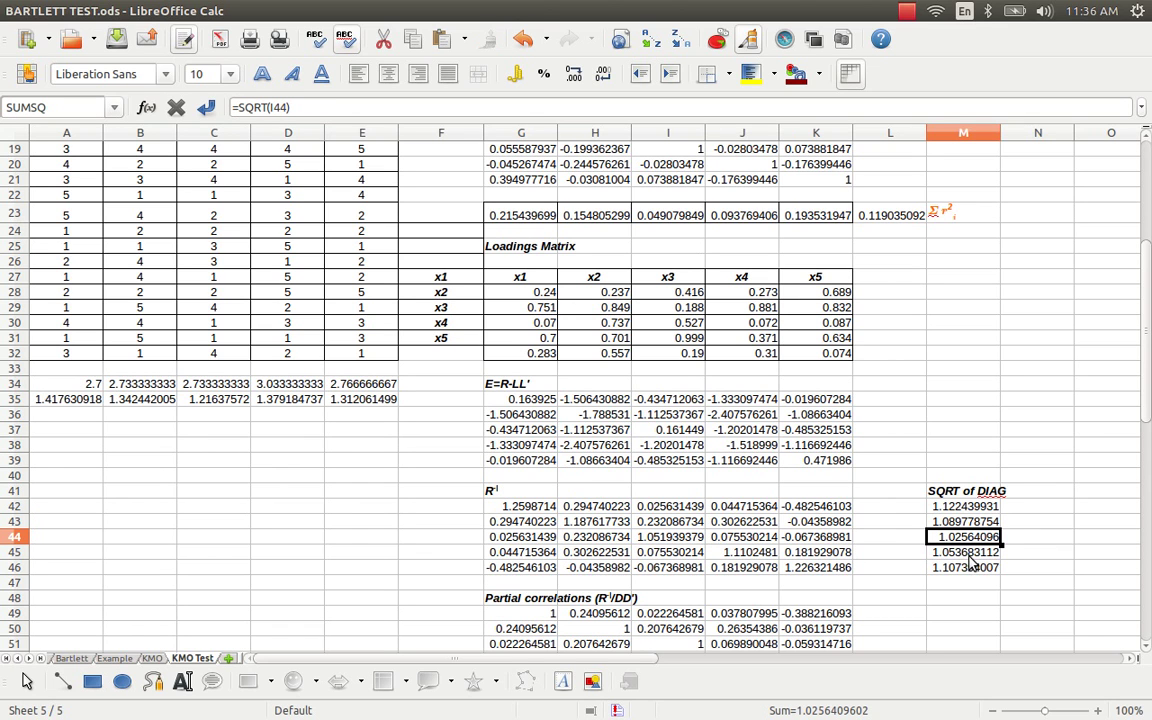
{"action": "key", "text": "Escape"}
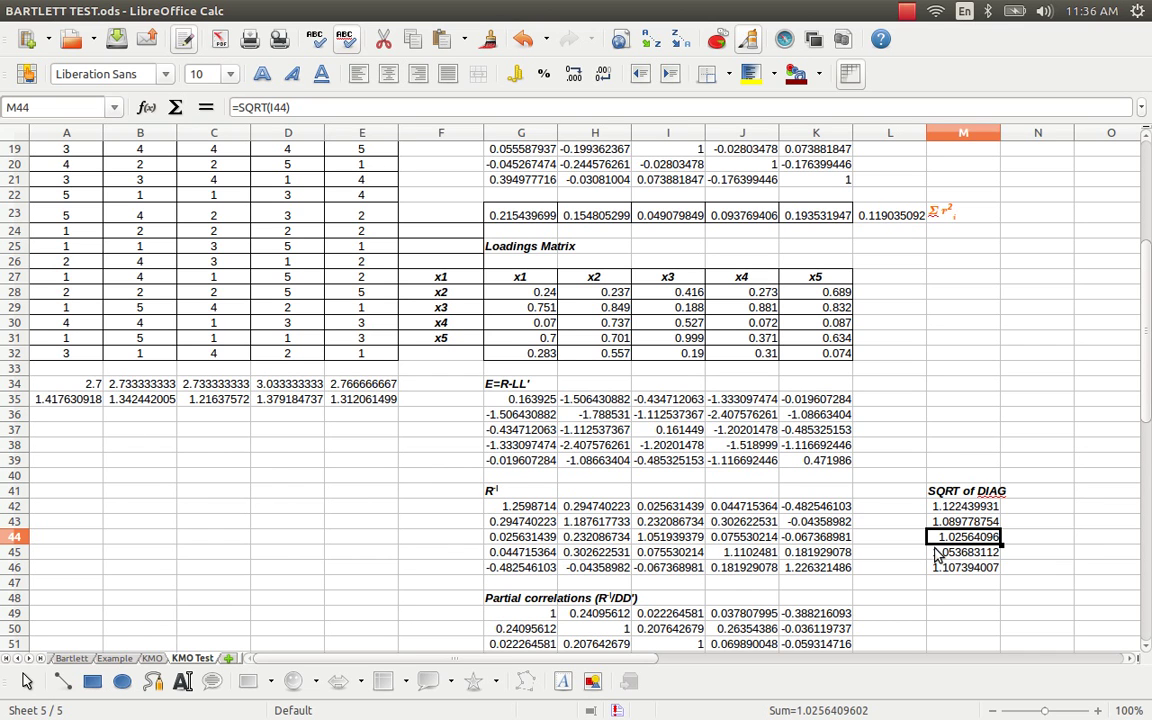
{"action": "scroll", "coordinate": [850, 512], "scroll_direction": "down", "scroll_amount": 2}
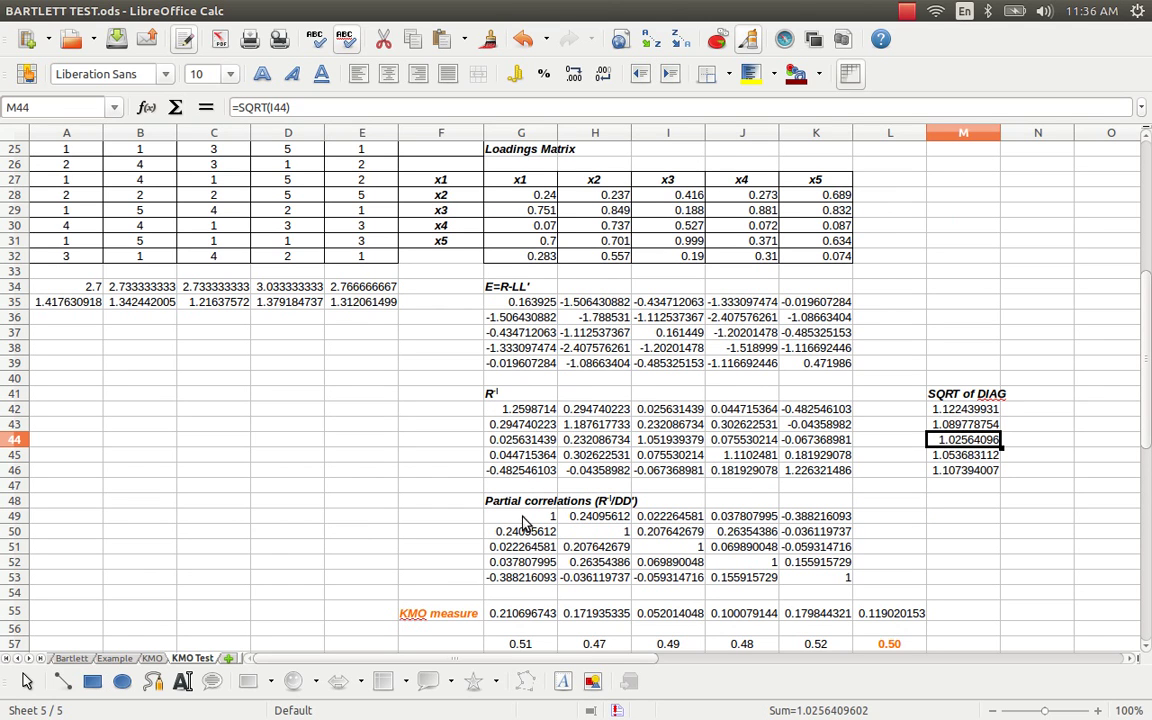
- Re-enter G49:K53 as the array formula =G42:K46/MMULT(M42:M46, TRANSPOSE(M42:M46))
{"action": "left_click", "coordinate": [530, 516]}
{"action": "key", "text": "ctrl+slash"}
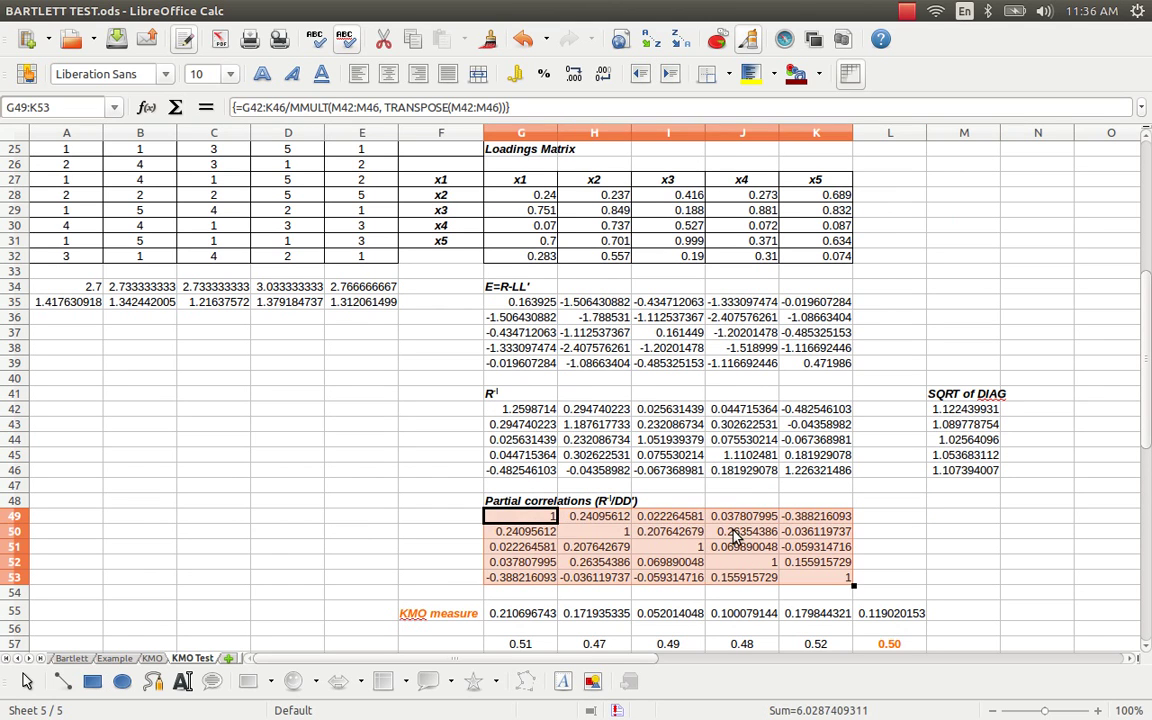
{"action": "key", "text": "F2"}
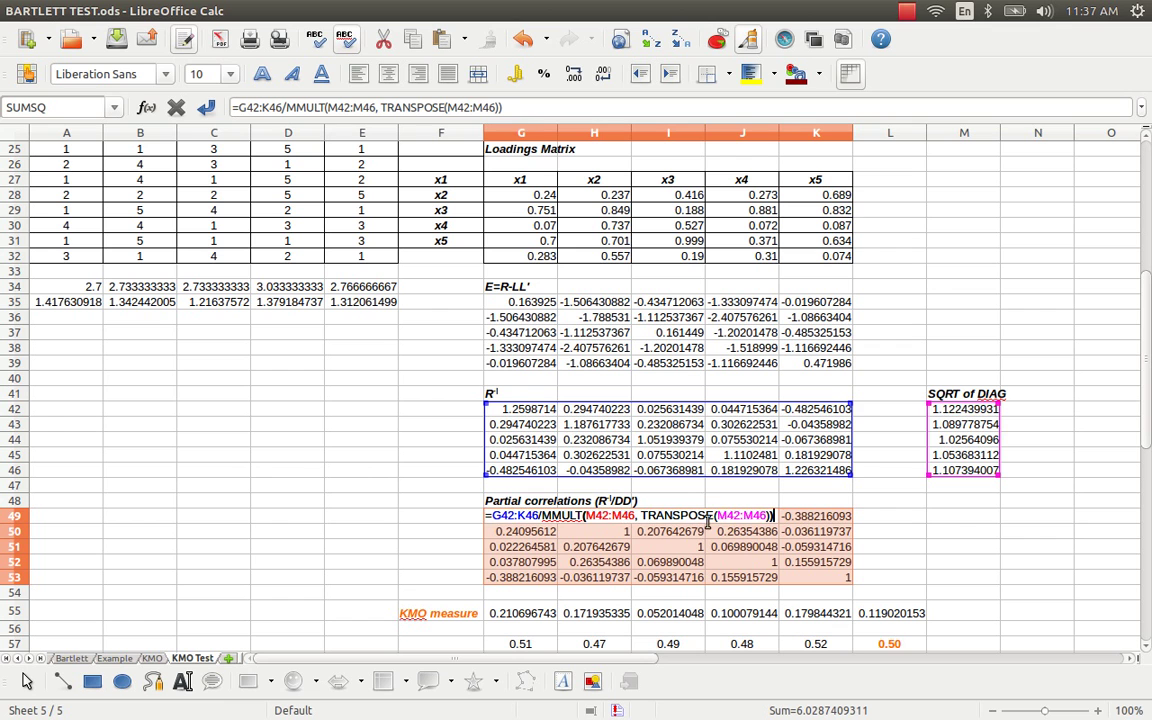
{"action": "key", "text": "ctrl+shift+Return"}
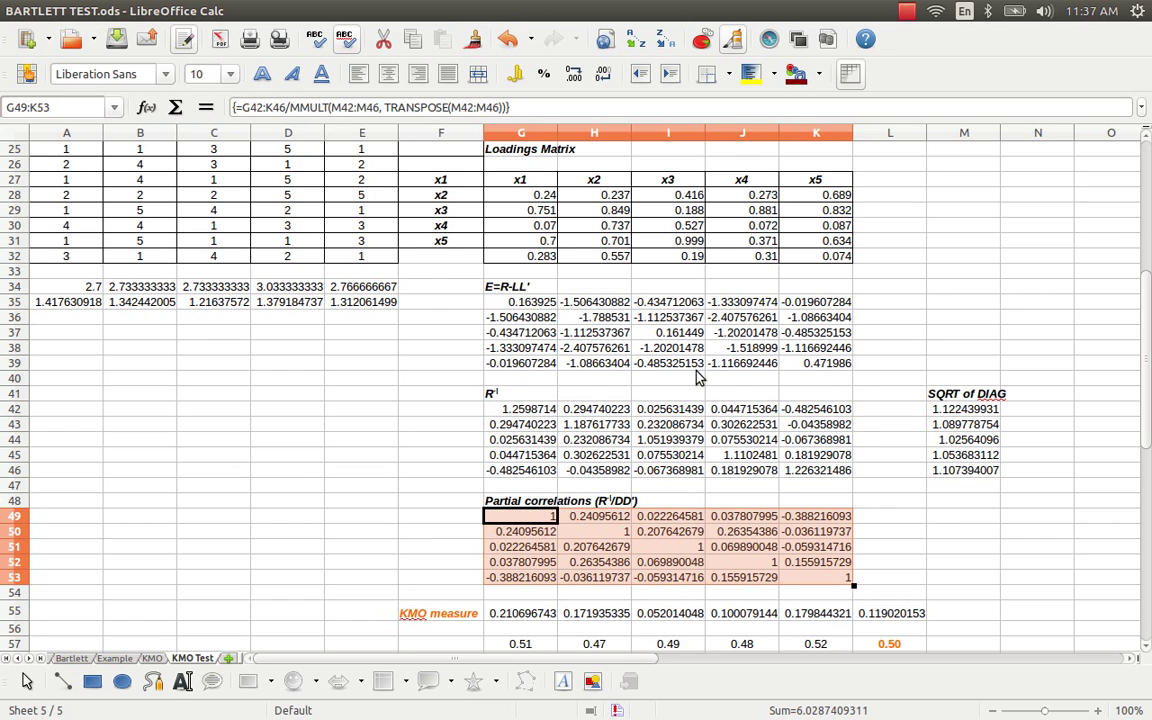
- Inspect the sum-of-squares formula in G23
{"action": "scroll", "coordinate": [631, 340], "scroll_direction": "up", "scroll_amount": 2}
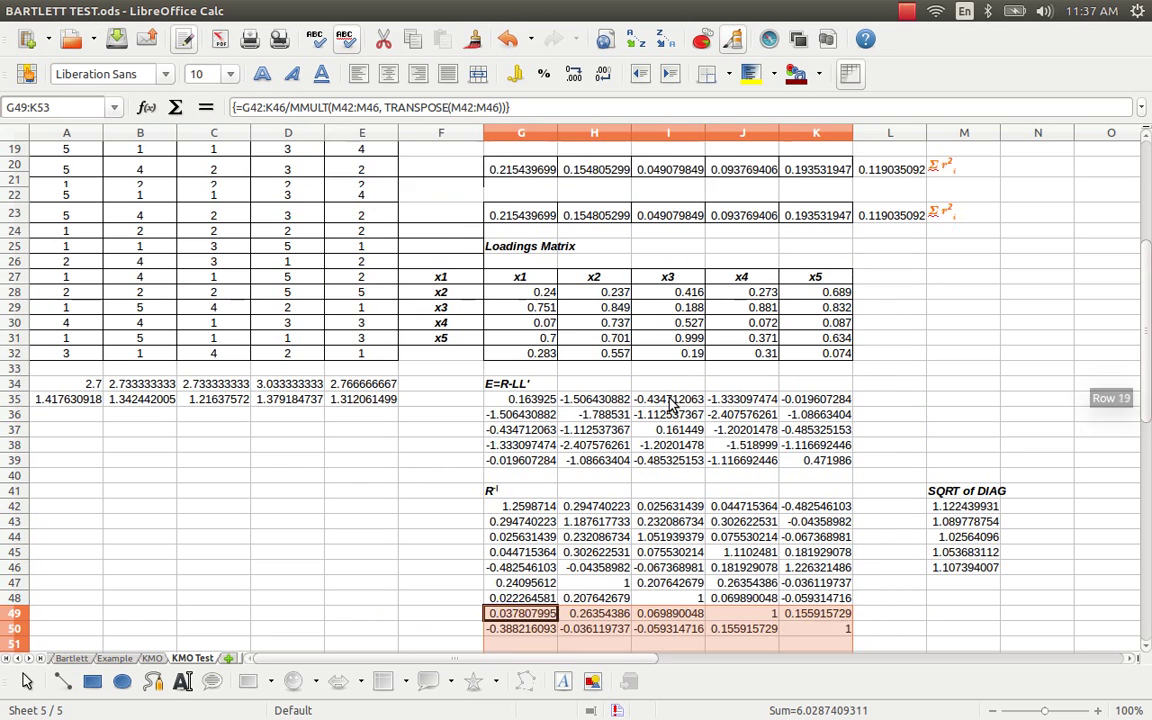
{"action": "left_click", "coordinate": [527, 218]}
{"action": "scroll", "coordinate": [603, 360], "scroll_direction": "down", "scroll_amount": 2}
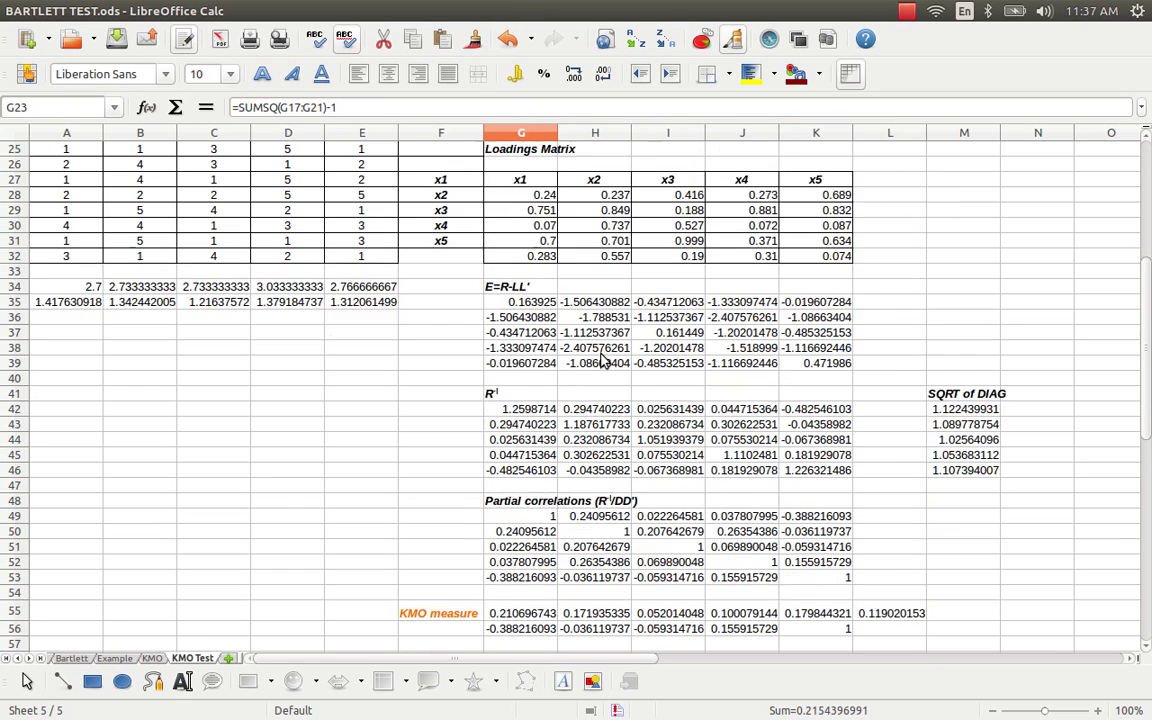
{"action": "scroll", "coordinate": [603, 360], "scroll_direction": "down", "scroll_amount": 2}
- Check G55's =SUMSQ(G49:G53)-1 (0.2107) and L55's total, then select G57's KMO value
{"action": "left_click", "coordinate": [527, 521]}
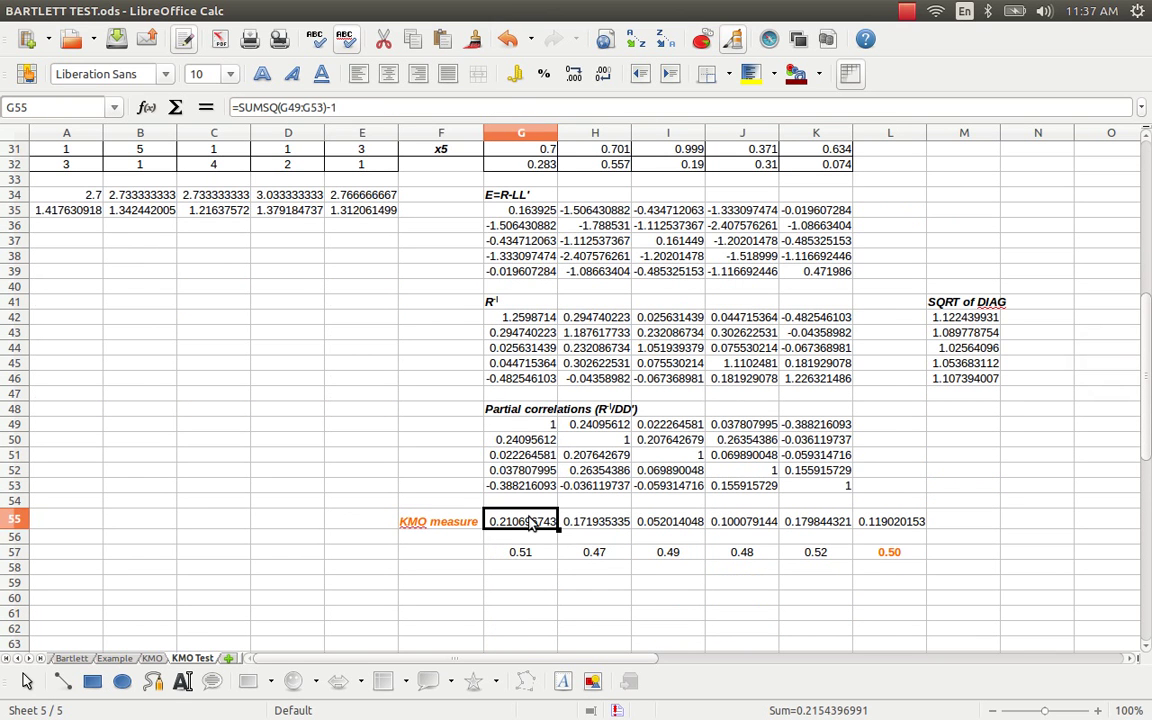
{"action": "scroll", "coordinate": [530, 524], "scroll_direction": "up", "scroll_amount": 1}
{"action": "scroll", "coordinate": [600, 340], "scroll_direction": "up", "scroll_amount": 3}
{"action": "scroll", "coordinate": [519, 220], "scroll_direction": "up", "scroll_amount": 2}
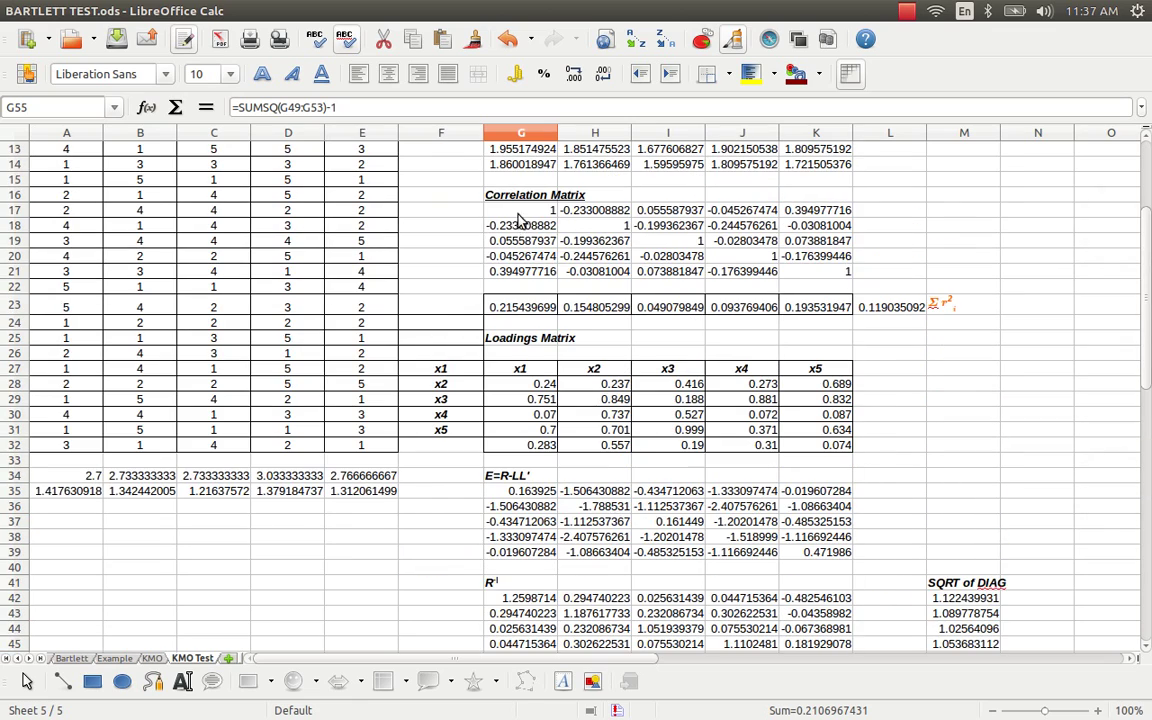
{"action": "scroll", "coordinate": [524, 465], "scroll_direction": "down", "scroll_amount": 2}
{"action": "scroll", "coordinate": [500, 478], "scroll_direction": "down", "scroll_amount": 4}
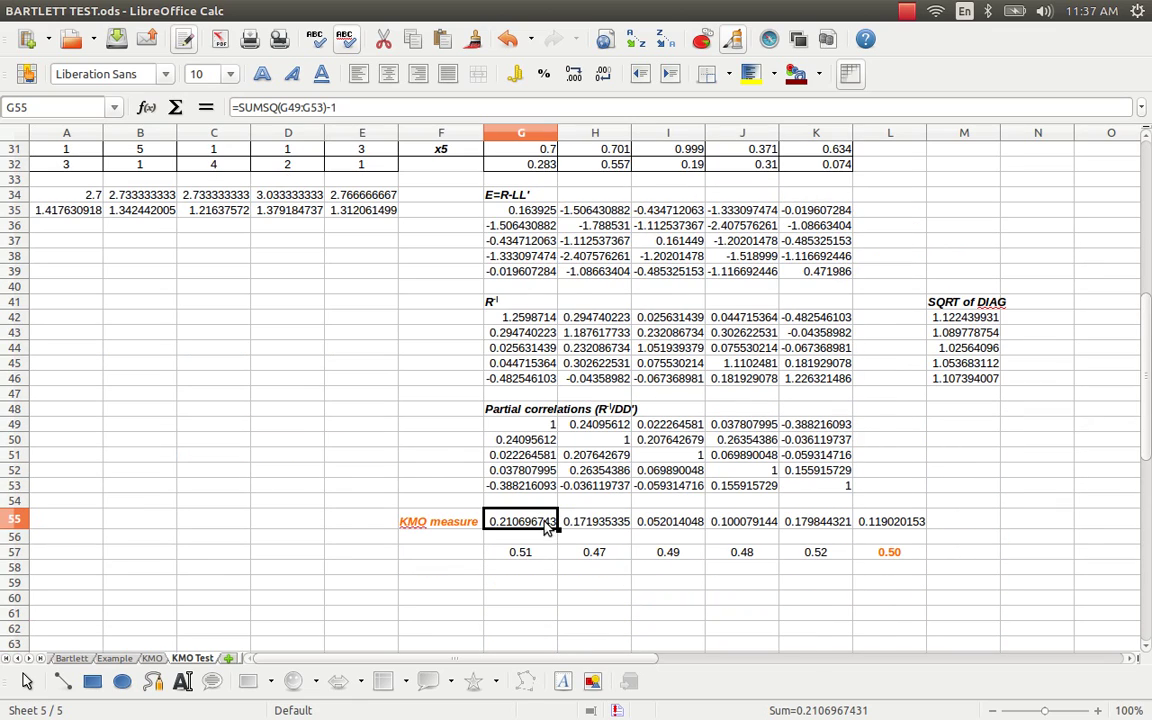
{"action": "double_click", "coordinate": [543, 523]}
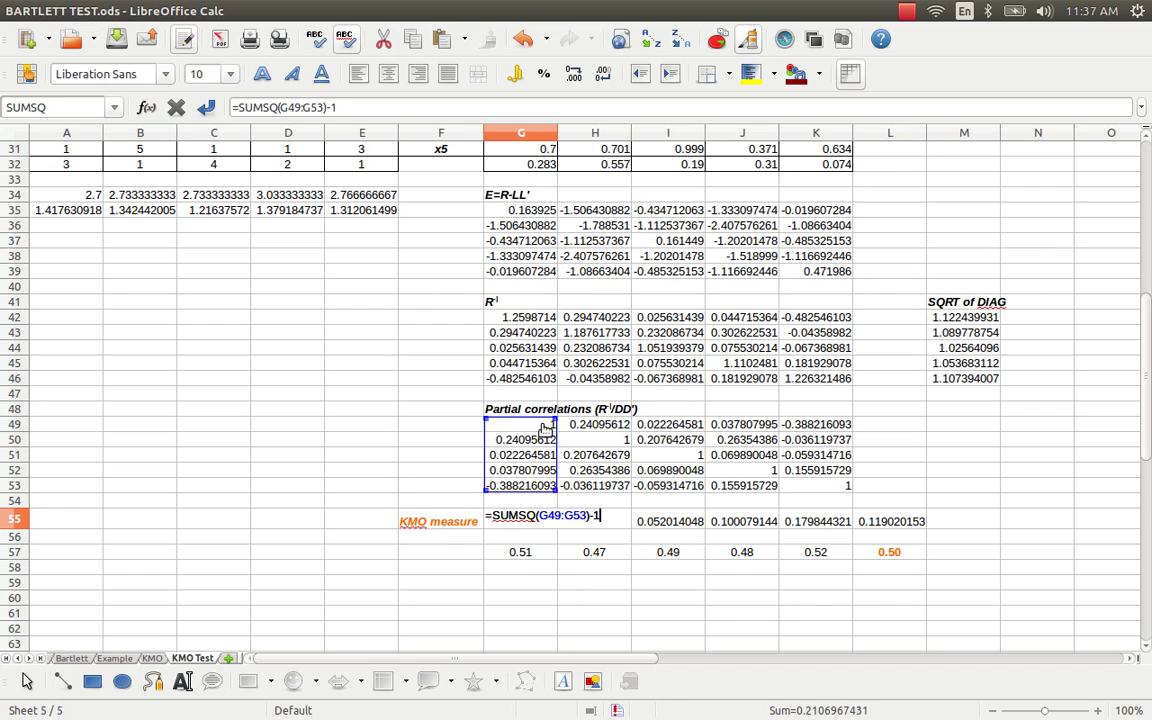
{"action": "key", "text": "Escape"}
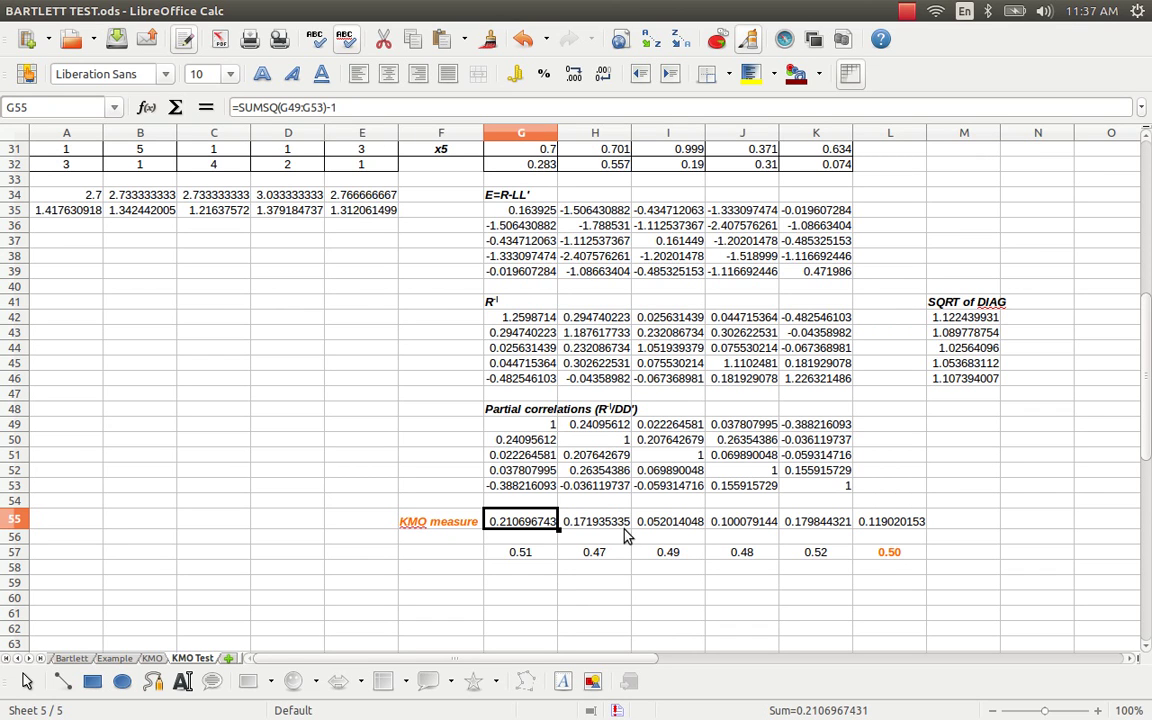
{"action": "left_click", "coordinate": [910, 524]}
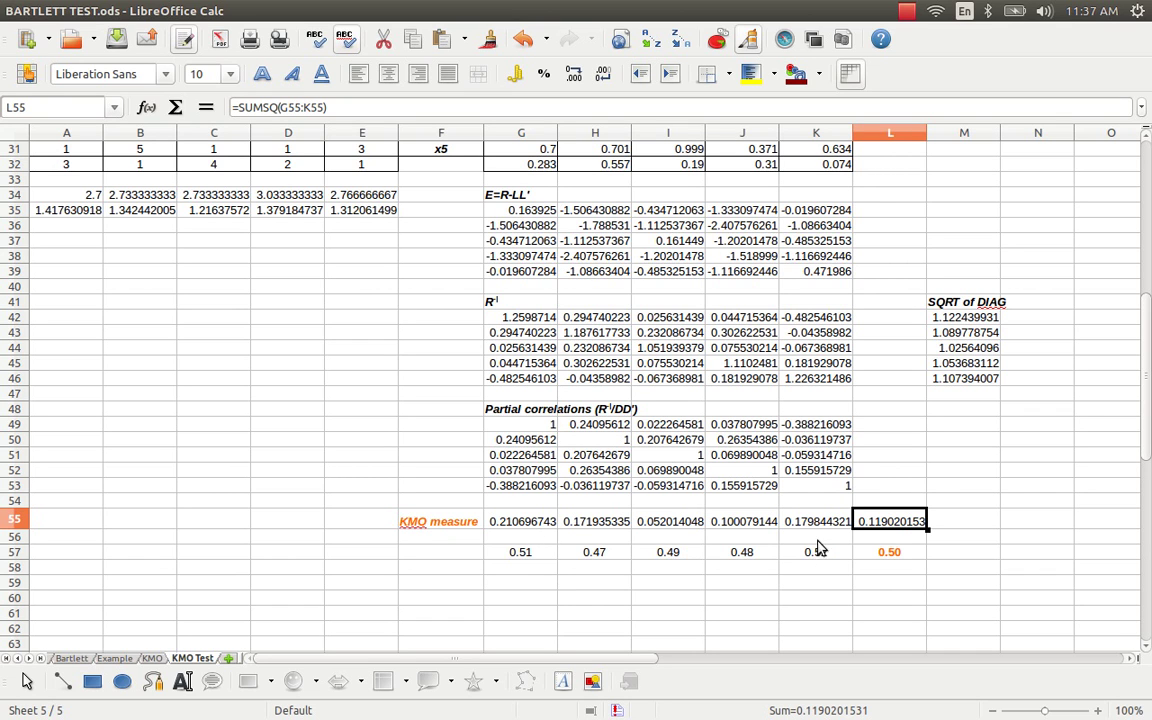
{"action": "left_click", "coordinate": [535, 558]}
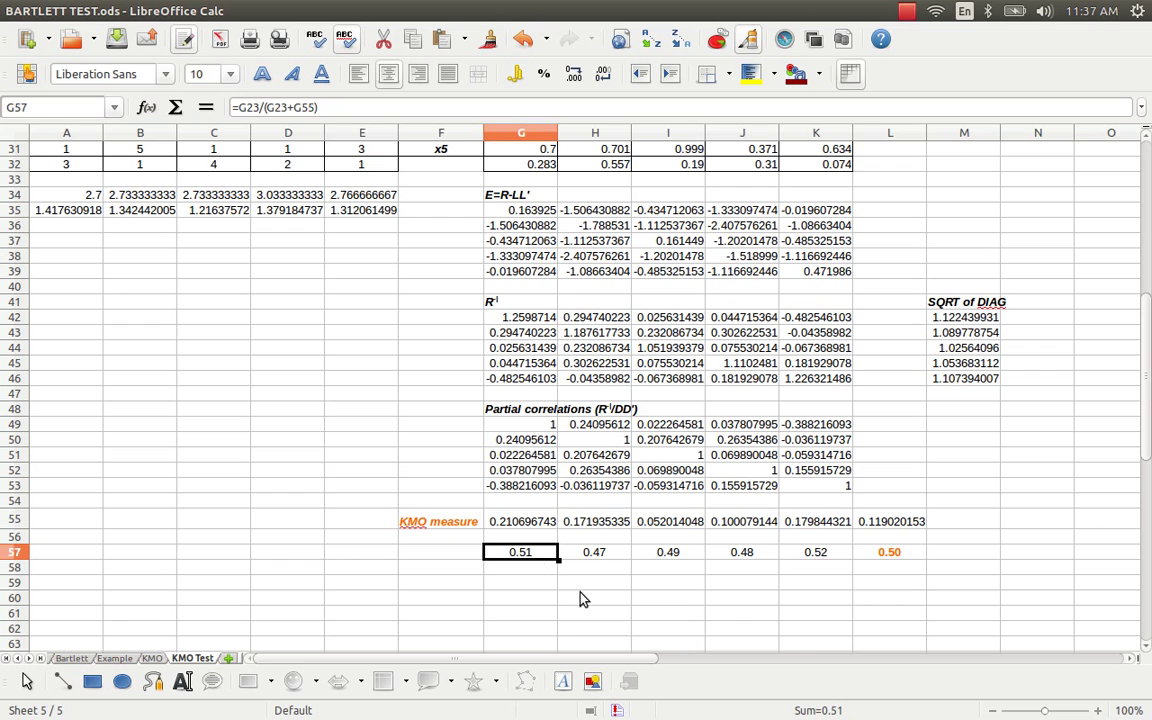
{"action": "double_click", "coordinate": [533, 555]}
{"action": "scroll", "coordinate": [587, 597], "scroll_direction": "up", "scroll_amount": 4}
{"action": "scroll", "coordinate": [587, 597], "scroll_direction": "up", "scroll_amount": 1}
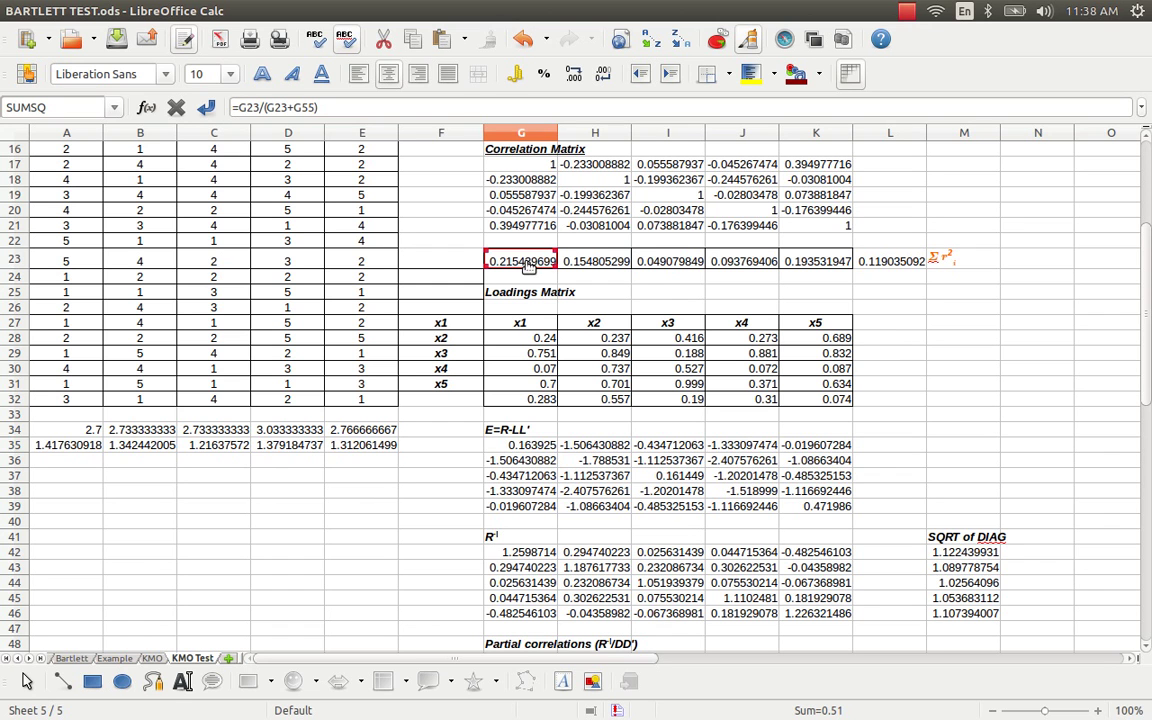
{"action": "scroll", "coordinate": [560, 450], "scroll_direction": "down", "scroll_amount": 1}
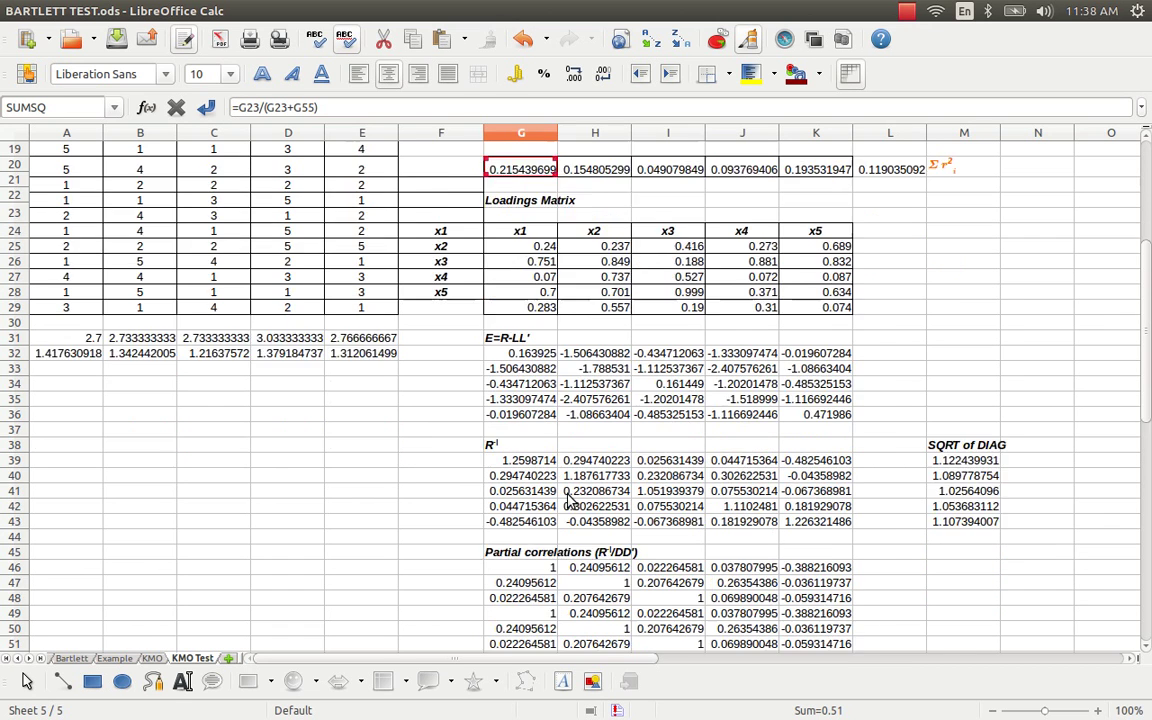
{"action": "scroll", "coordinate": [571, 570], "scroll_direction": "down", "scroll_amount": 4}
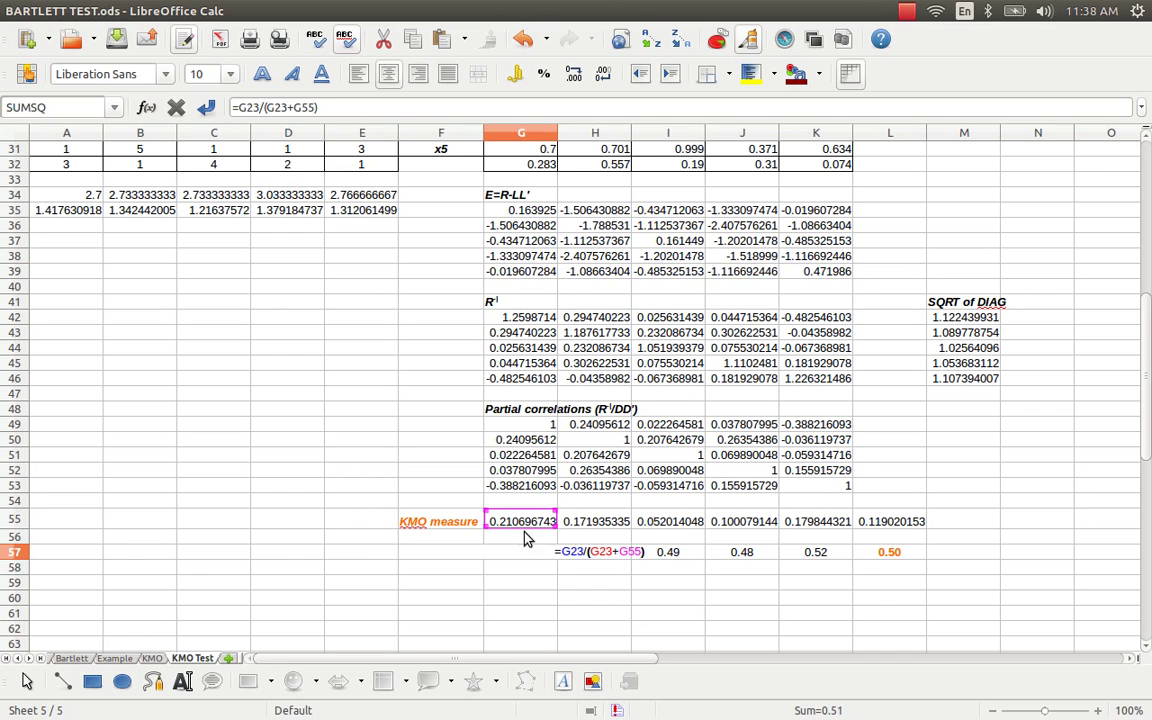
{"action": "left_click", "coordinate": [153, 658]}
{"action": "key", "text": "Return"}
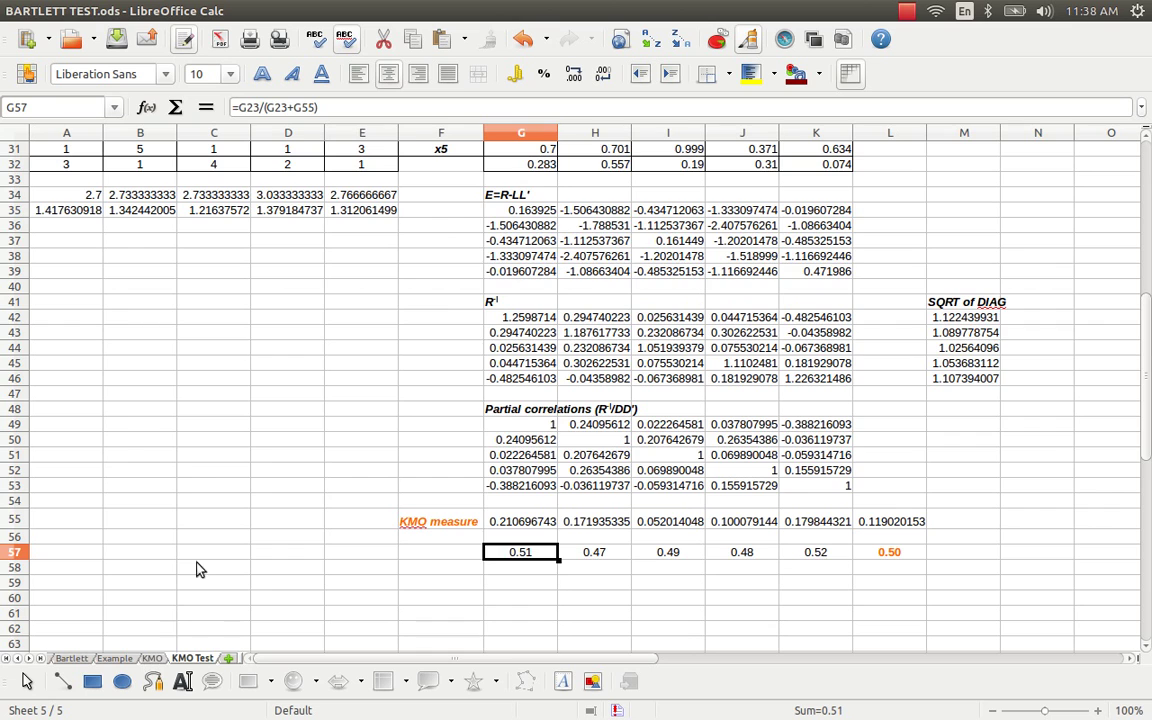
{"action": "left_click", "coordinate": [153, 658]}
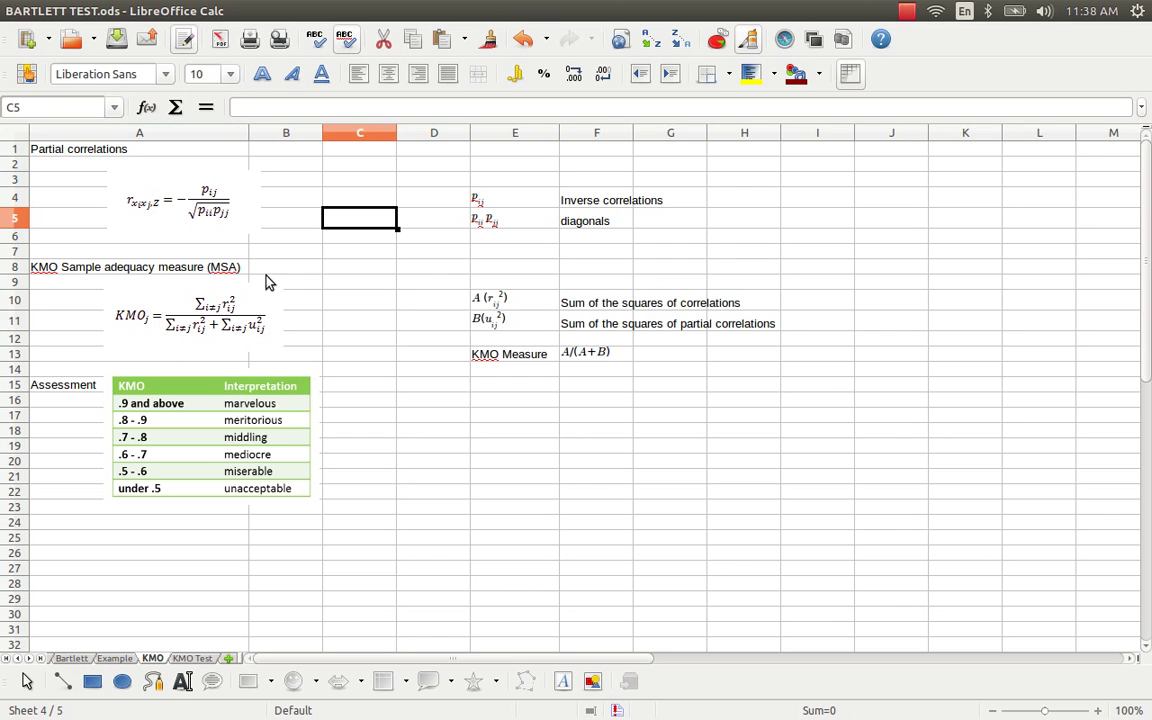
{"action": "left_click", "coordinate": [192, 658]}
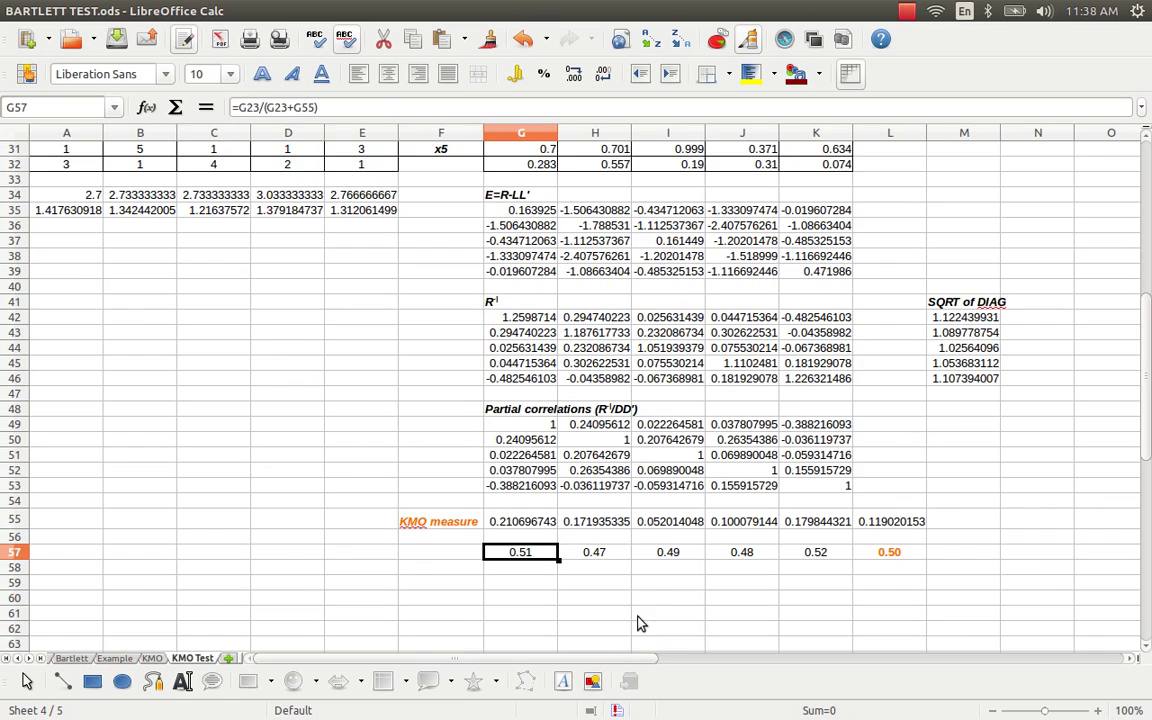
{"action": "key", "text": "F2"}
{"action": "scroll", "coordinate": [537, 556], "scroll_direction": "up", "scroll_amount": 1}
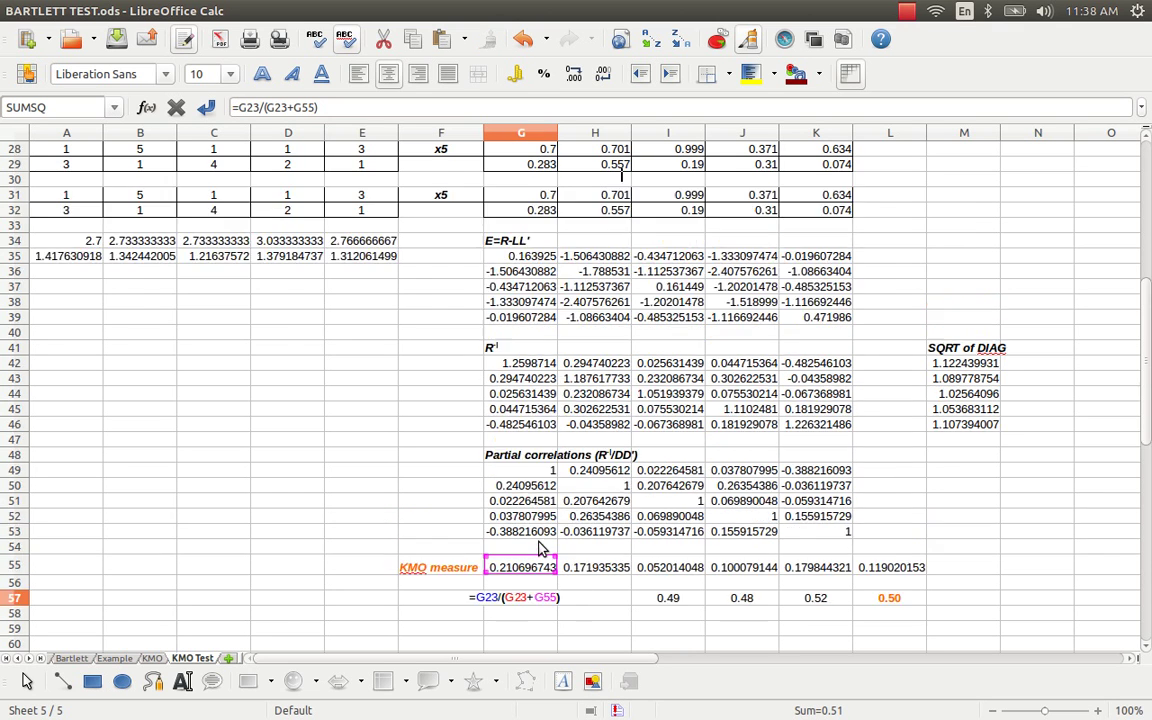
{"action": "scroll", "coordinate": [540, 545], "scroll_direction": "up", "scroll_amount": 2}
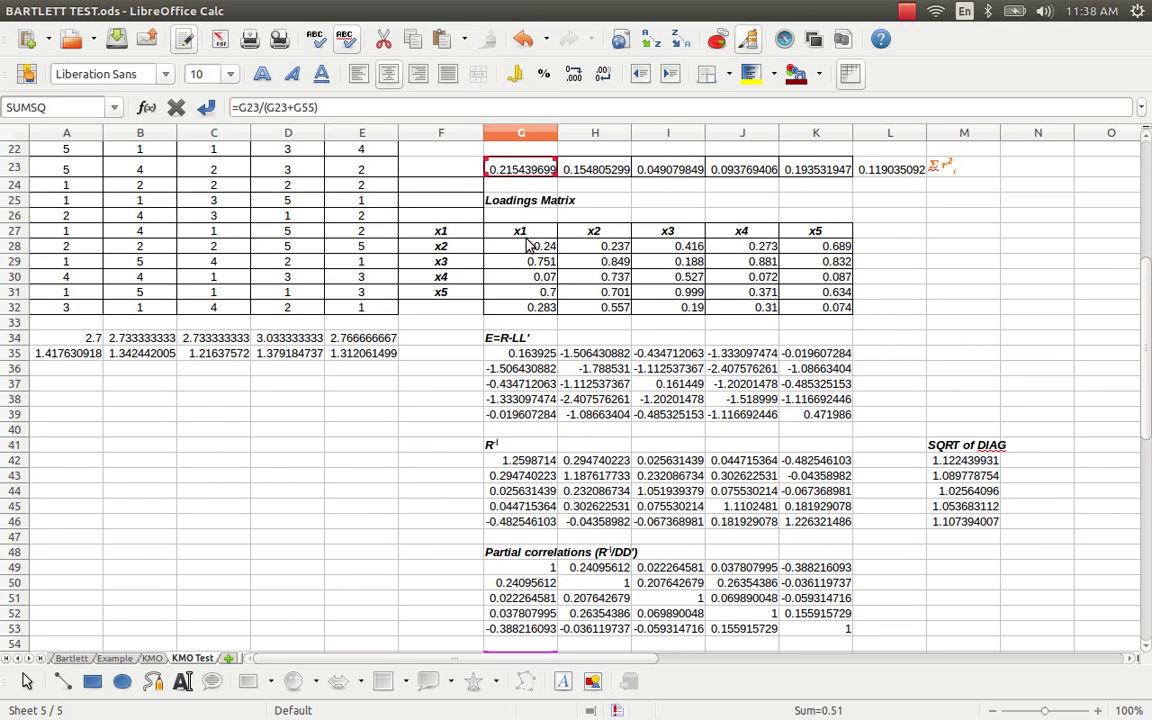
{"action": "scroll", "coordinate": [507, 521], "scroll_direction": "down", "scroll_amount": 4}
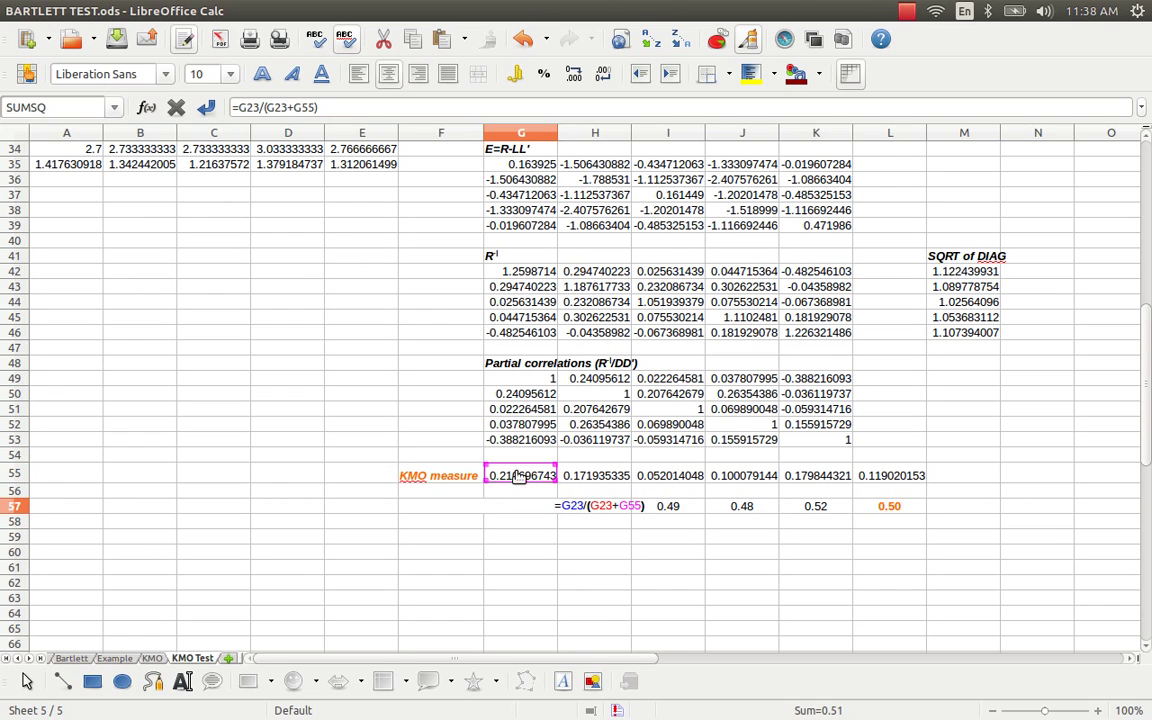
{"action": "key", "text": "Escape"}
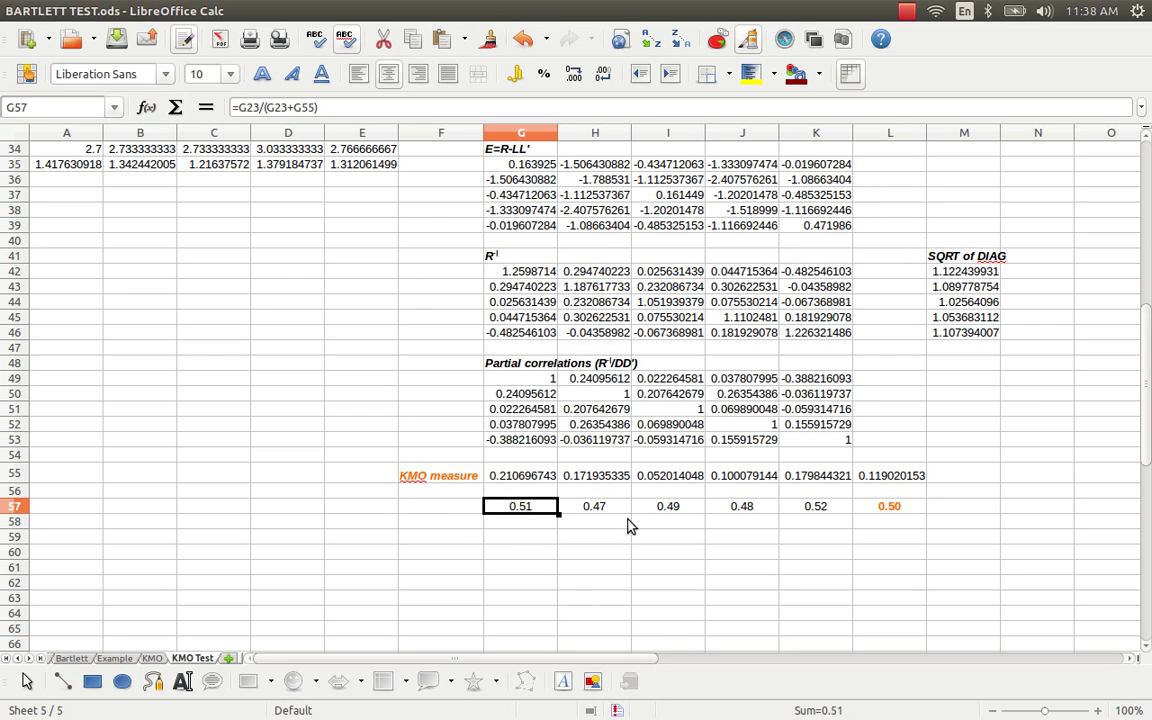
{"action": "left_click", "coordinate": [889, 507]}
{"action": "scroll", "coordinate": [898, 537], "scroll_direction": "up", "scroll_amount": 1}
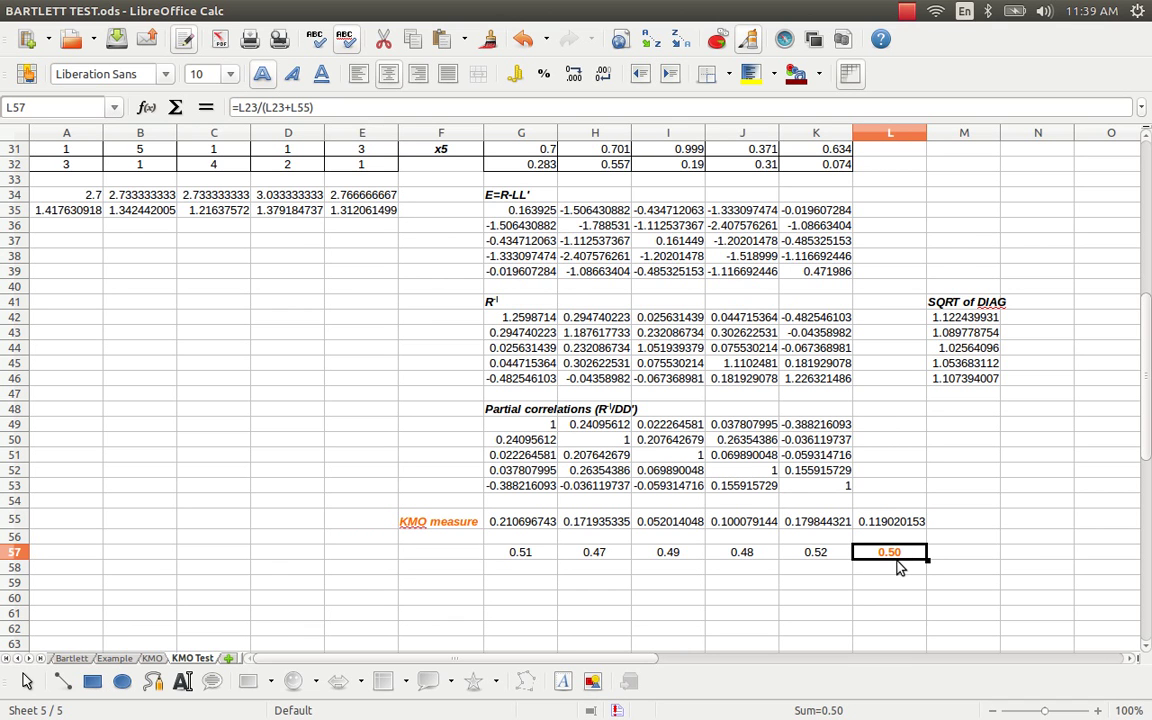
{"action": "scroll", "coordinate": [897, 566], "scroll_direction": "up", "scroll_amount": 4}
{"action": "scroll", "coordinate": [897, 566], "scroll_direction": "down", "scroll_amount": 4}
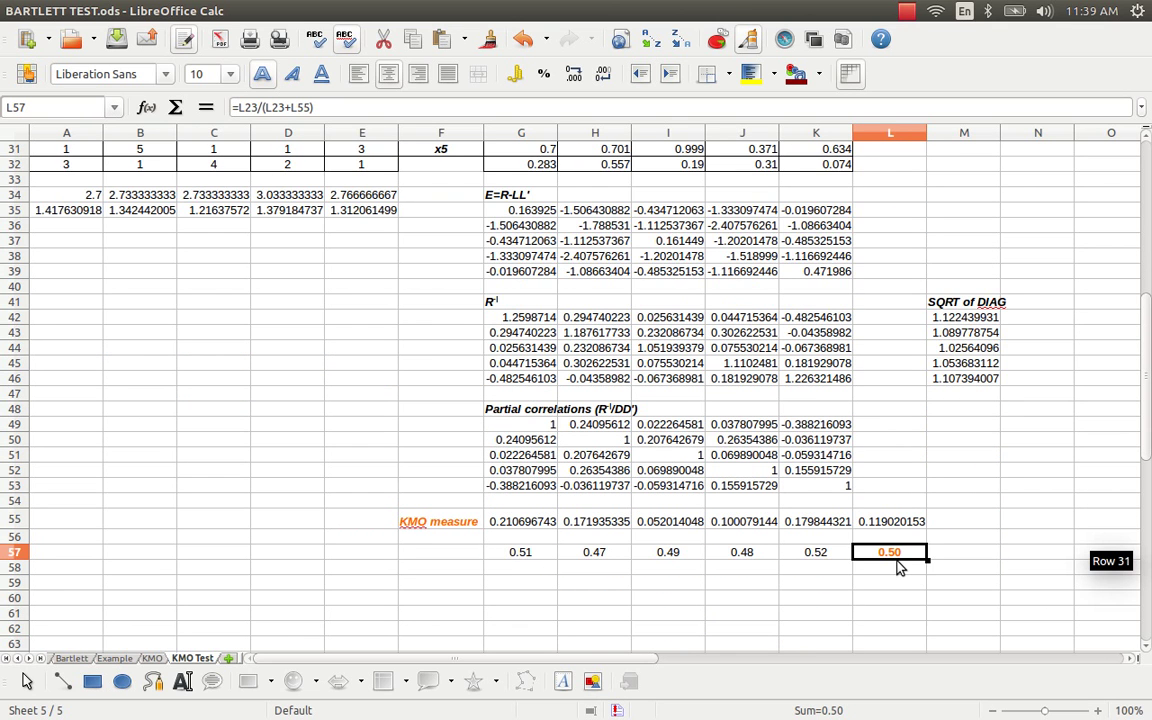
{"action": "double_click", "coordinate": [897, 566]}
{"action": "scroll", "coordinate": [899, 566], "scroll_direction": "up", "scroll_amount": 4}
{"action": "scroll", "coordinate": [899, 520], "scroll_direction": "up", "scroll_amount": 6}
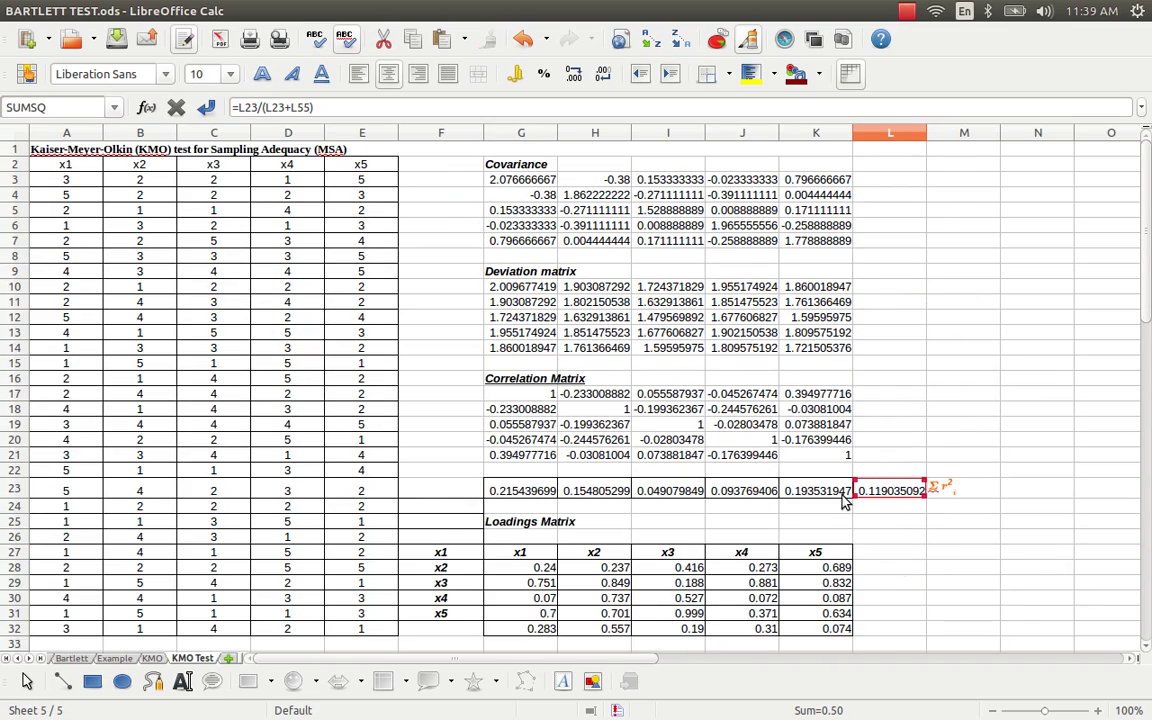
{"action": "scroll", "coordinate": [860, 530], "scroll_direction": "down", "scroll_amount": 1}
{"action": "scroll", "coordinate": [925, 600], "scroll_direction": "down", "scroll_amount": 5}
{"action": "scroll", "coordinate": [928, 600], "scroll_direction": "down", "scroll_amount": 2}
{"action": "scroll", "coordinate": [920, 585], "scroll_direction": "down", "scroll_amount": 3}
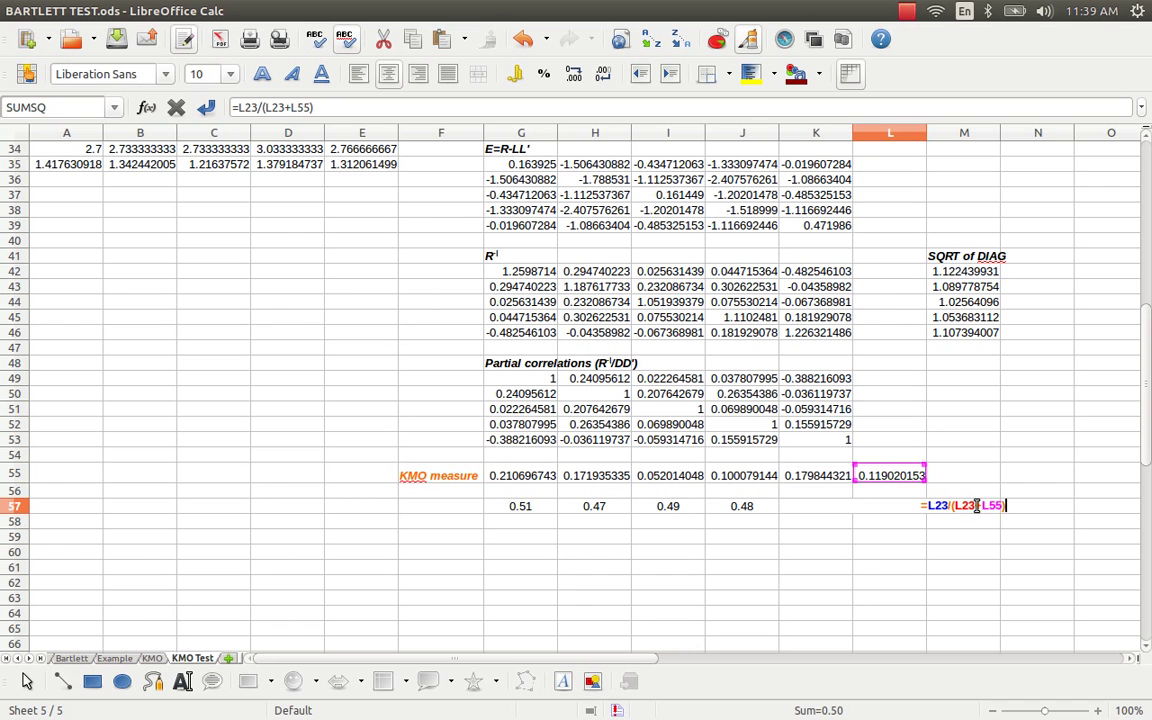
{"action": "scroll", "coordinate": [940, 450], "scroll_direction": "up", "scroll_amount": 4}
{"action": "scroll", "coordinate": [905, 380], "scroll_direction": "up", "scroll_amount": 3}
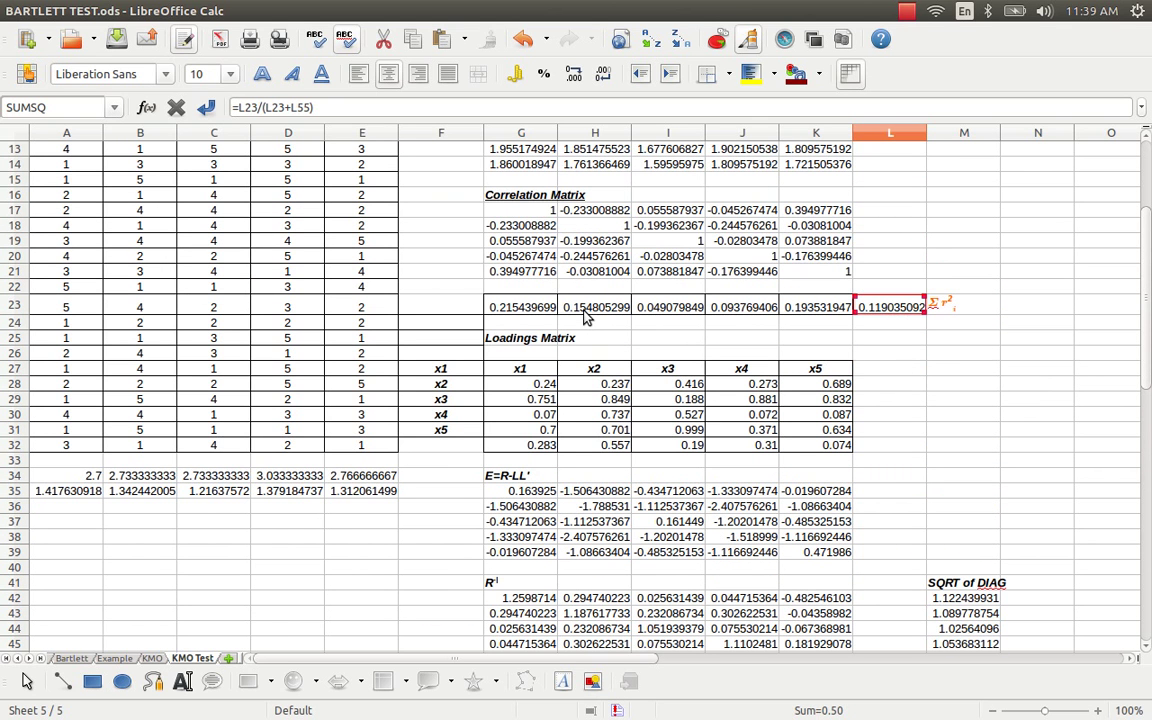
{"action": "scroll", "coordinate": [741, 475], "scroll_direction": "down", "scroll_amount": 2}
{"action": "scroll", "coordinate": [741, 475], "scroll_direction": "down", "scroll_amount": 3}
{"action": "scroll", "coordinate": [741, 475], "scroll_direction": "down", "scroll_amount": 3}
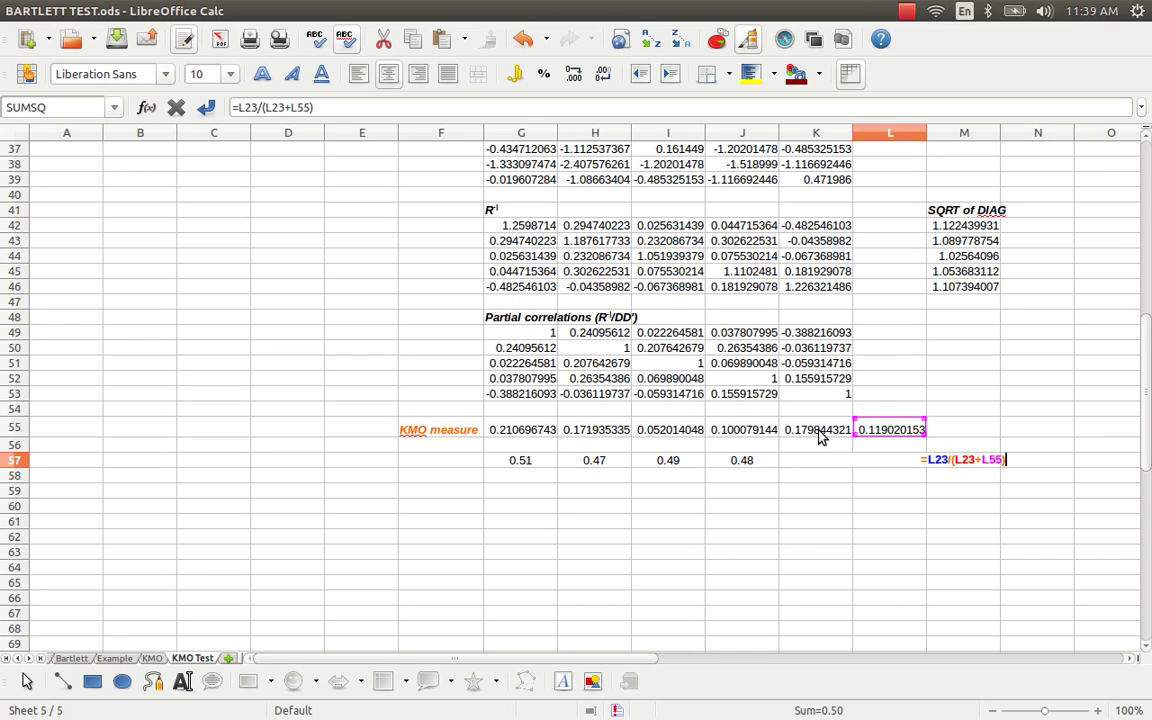
{"action": "key", "text": "Return"}
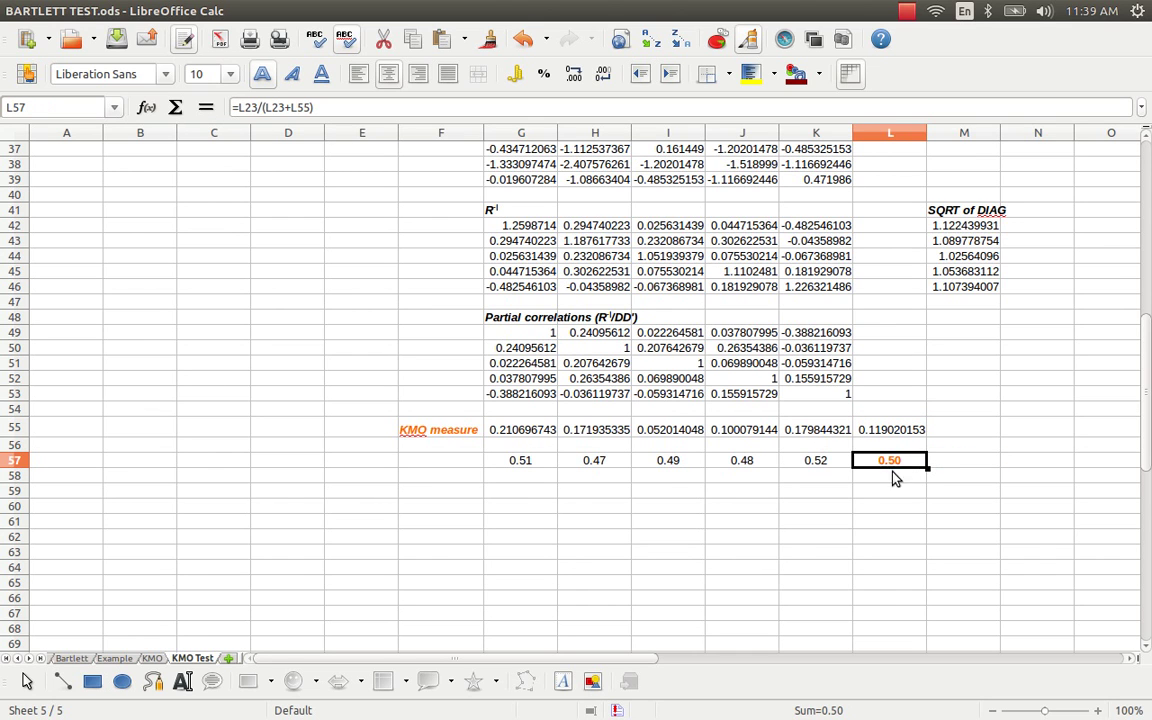
{"action": "left_click", "coordinate": [152, 658]}
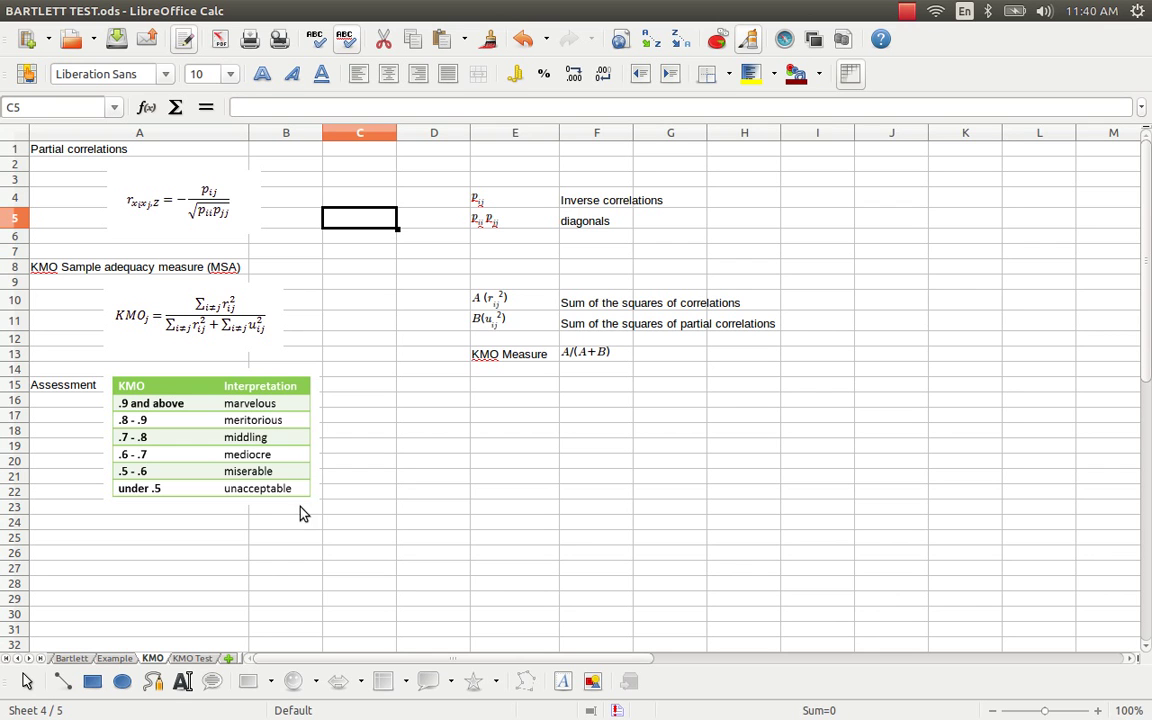
{"action": "left_click", "coordinate": [192, 658]}
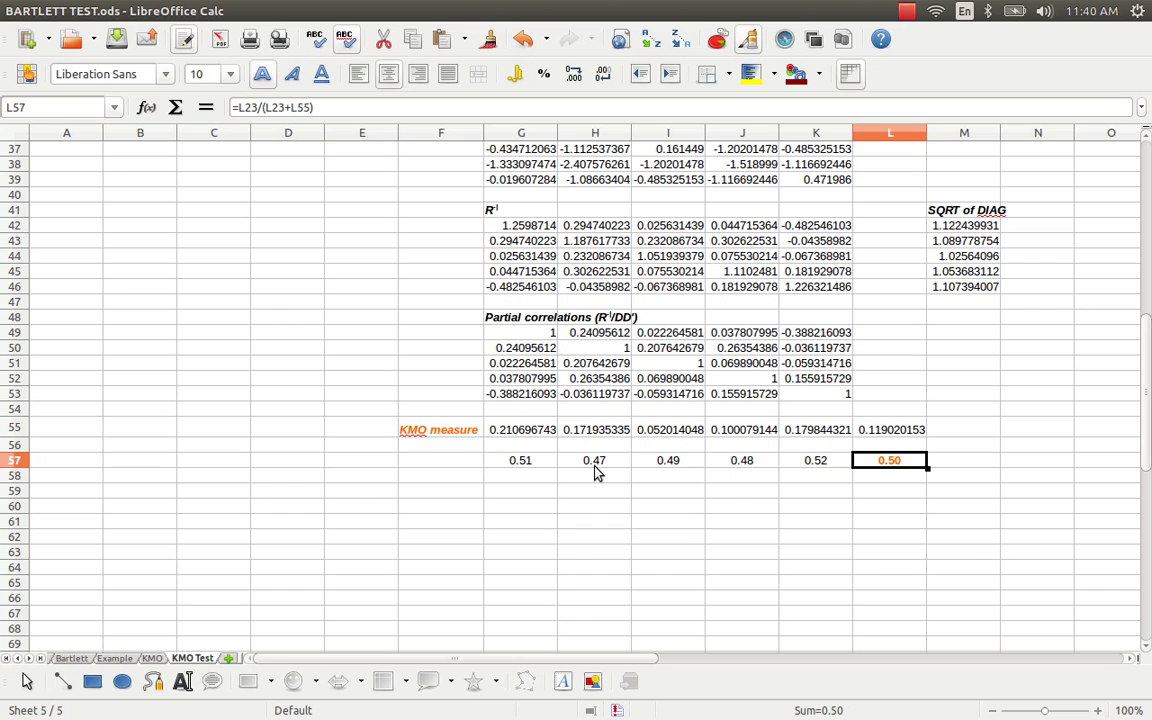
{"action": "left_click", "coordinate": [152, 658]}
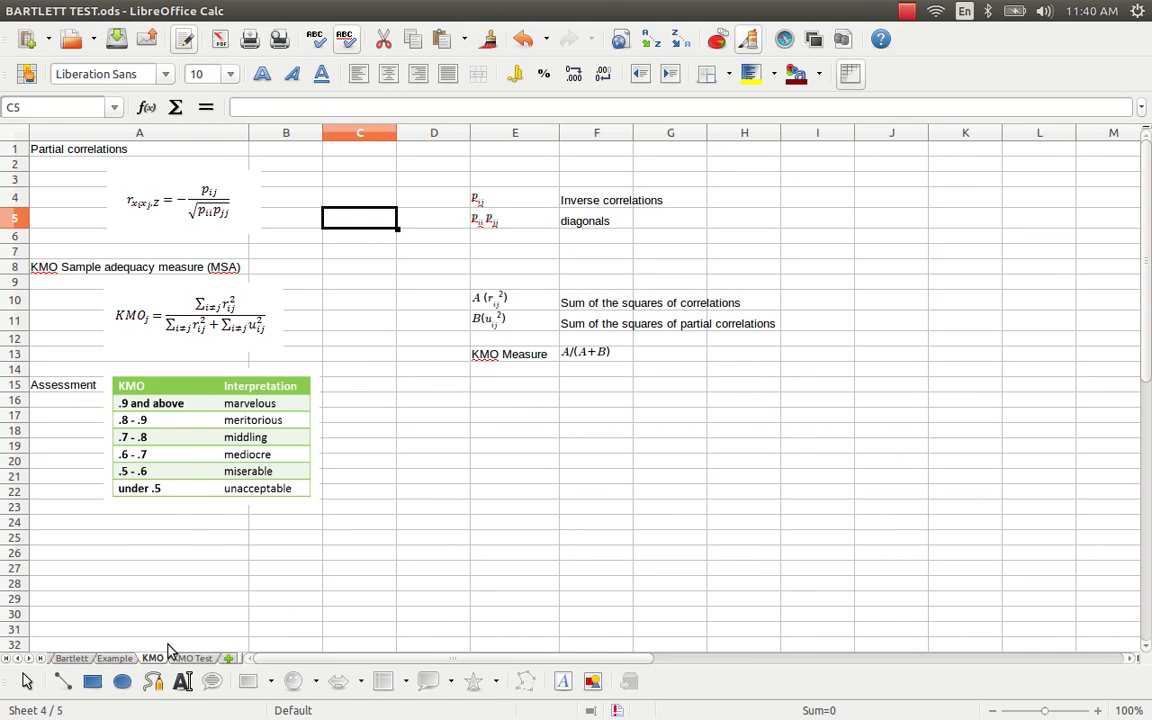
{"action": "left_click", "coordinate": [192, 658]}
{"action": "scroll", "coordinate": [305, 560], "scroll_direction": "up", "scroll_amount": 5}
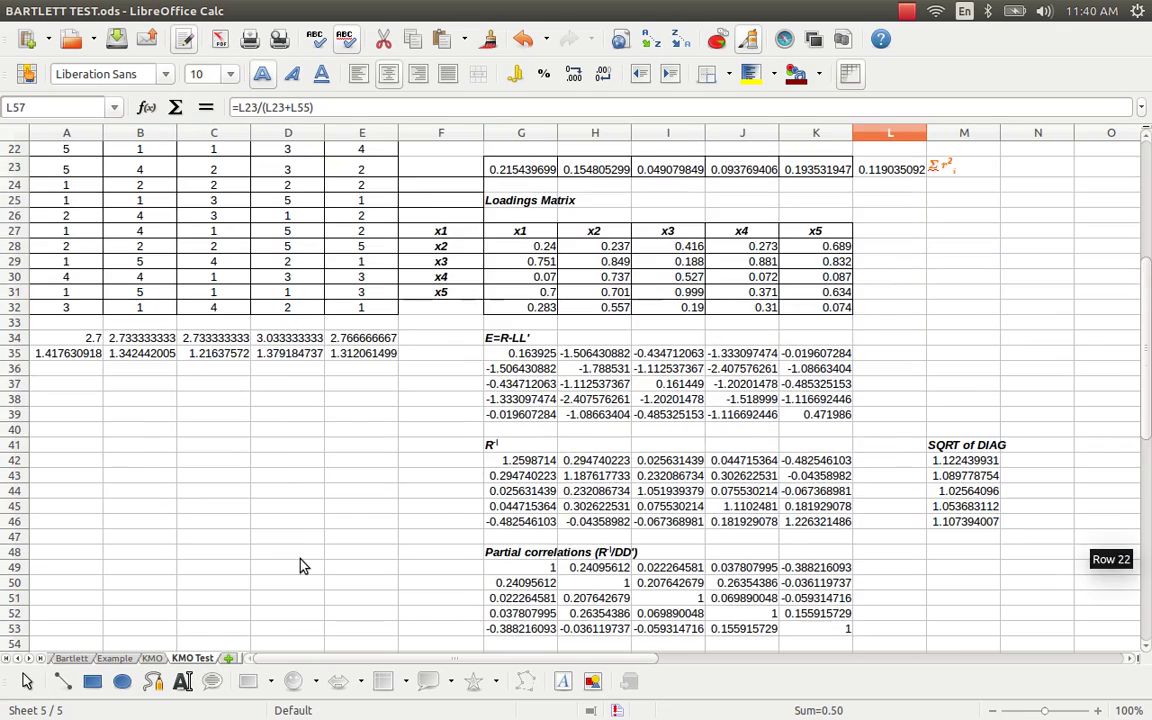
{"action": "scroll", "coordinate": [305, 560], "scroll_direction": "up", "scroll_amount": 5}
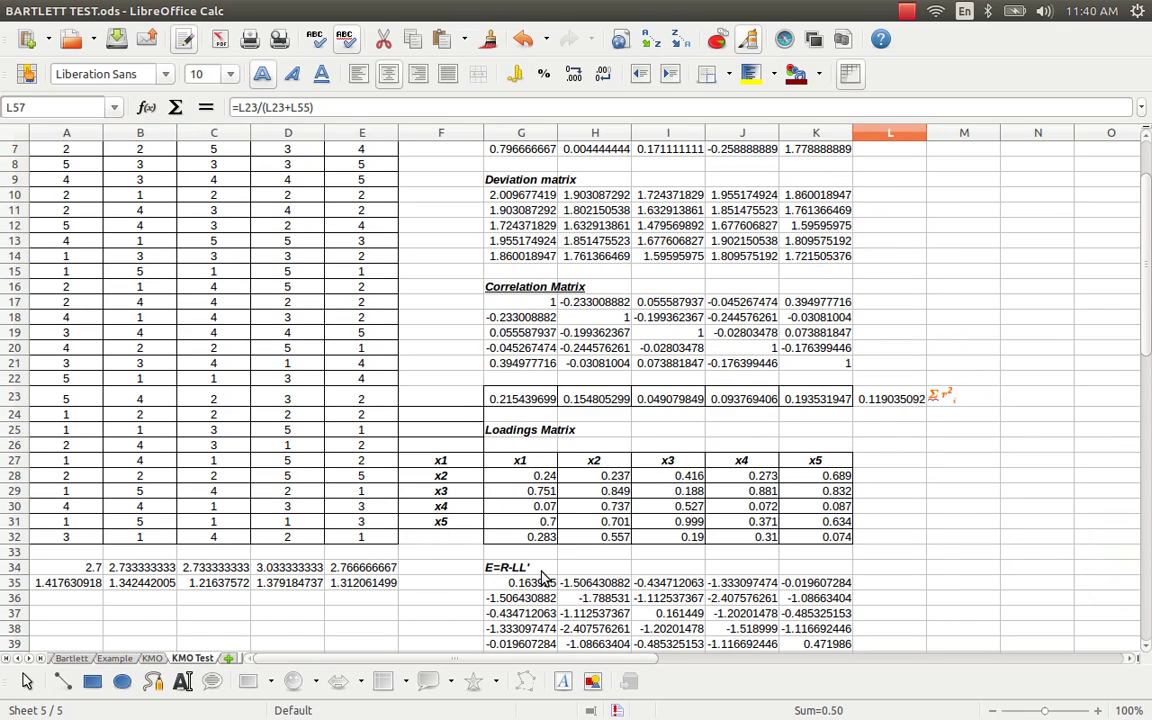
{"action": "scroll", "coordinate": [330, 545], "scroll_direction": "up", "scroll_amount": 1}
{"action": "scroll", "coordinate": [330, 545], "scroll_direction": "up", "scroll_amount": 1}
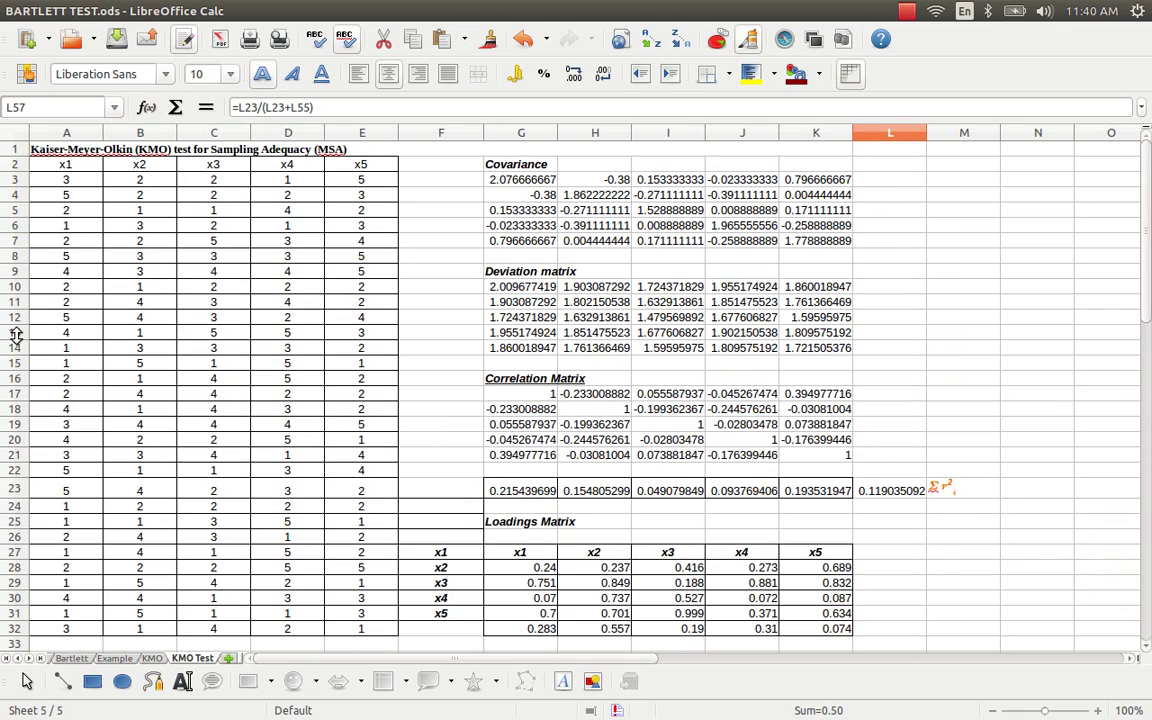